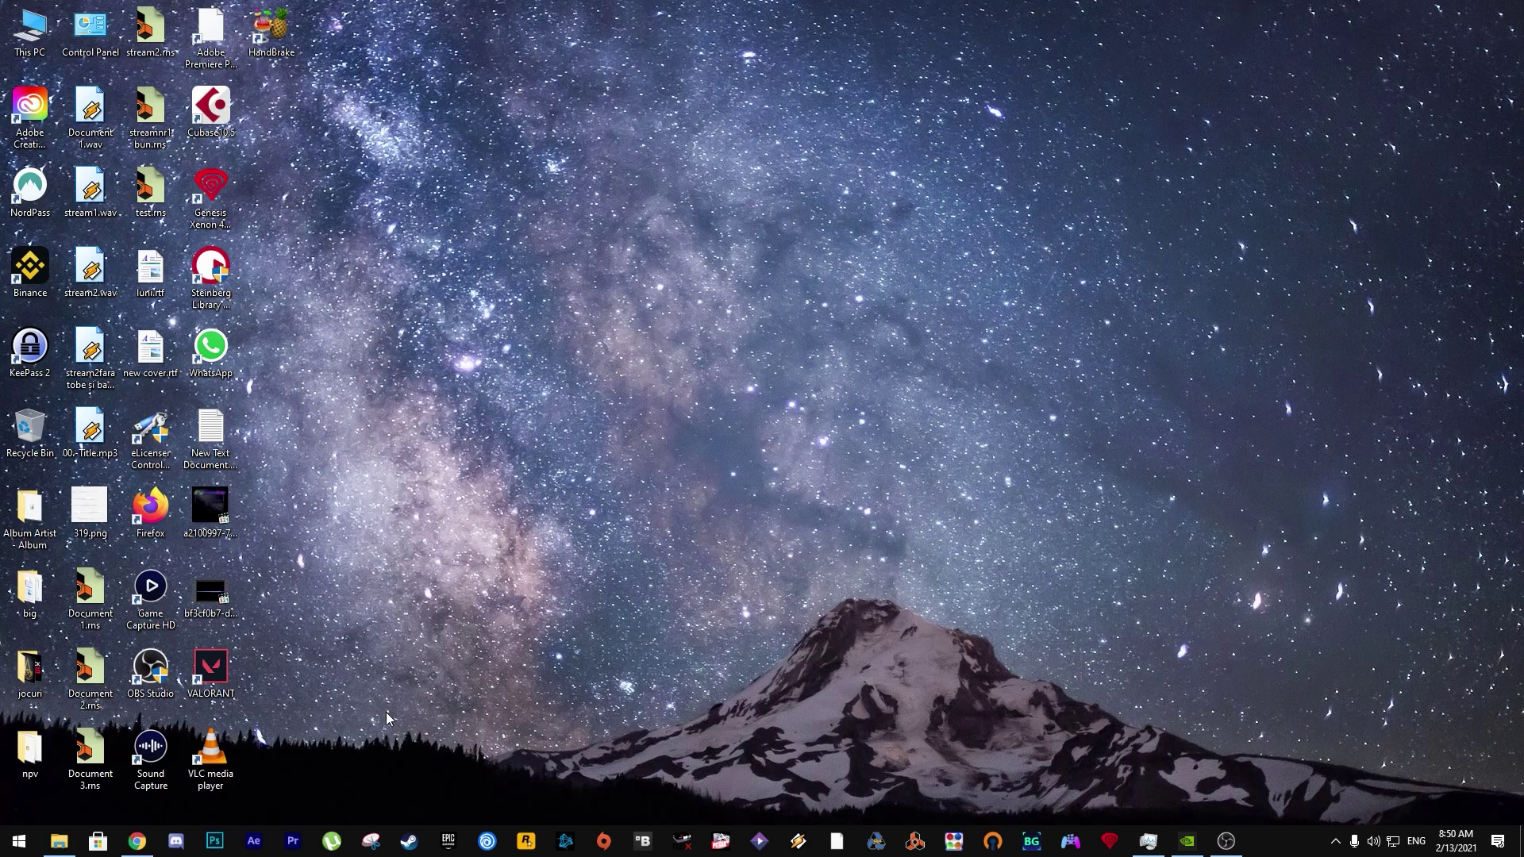
Step: Bring up the Chrome window showing the streamelements.com homepage
left_click(144, 851)
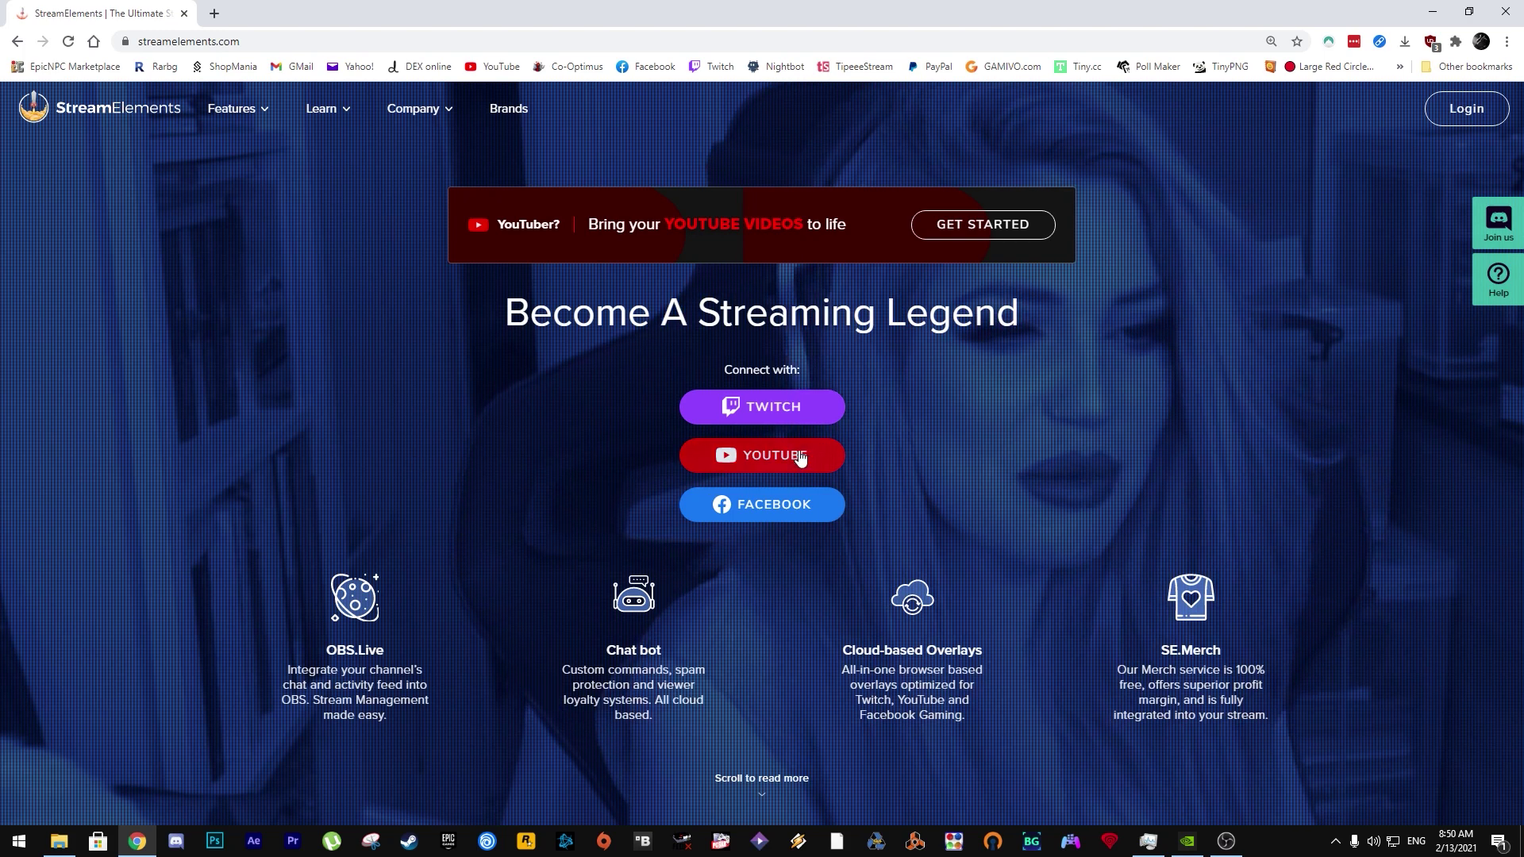
Step: Log in with the YouTube channel and go to Tipping settings under Revenue
left_click(758, 457)
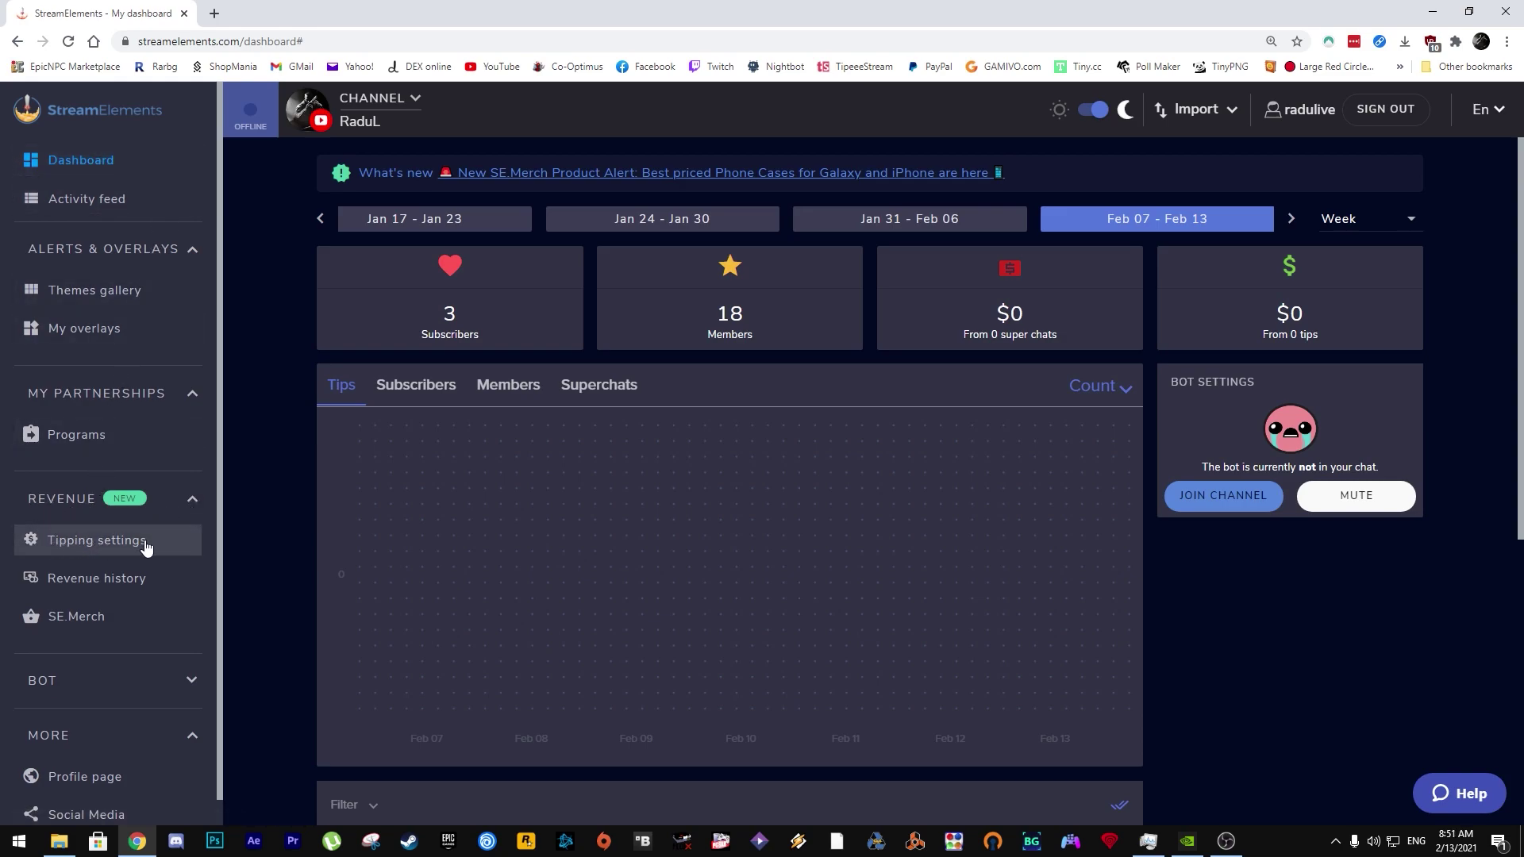
left_click(86, 542)
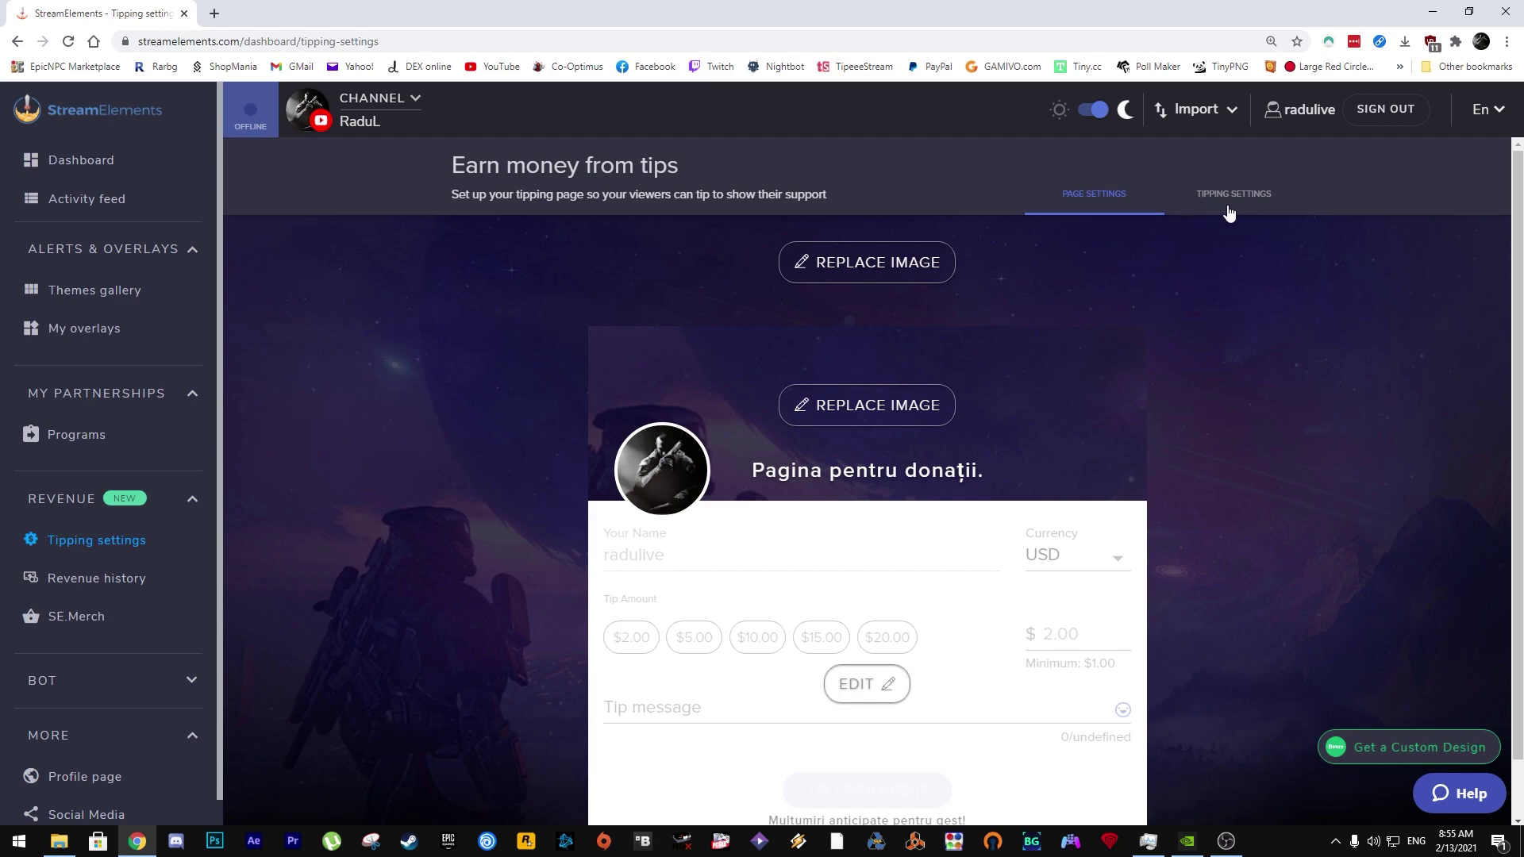
Step: Connect PayPal as a payment provider using the account owner's e-mail address
left_click(1232, 200)
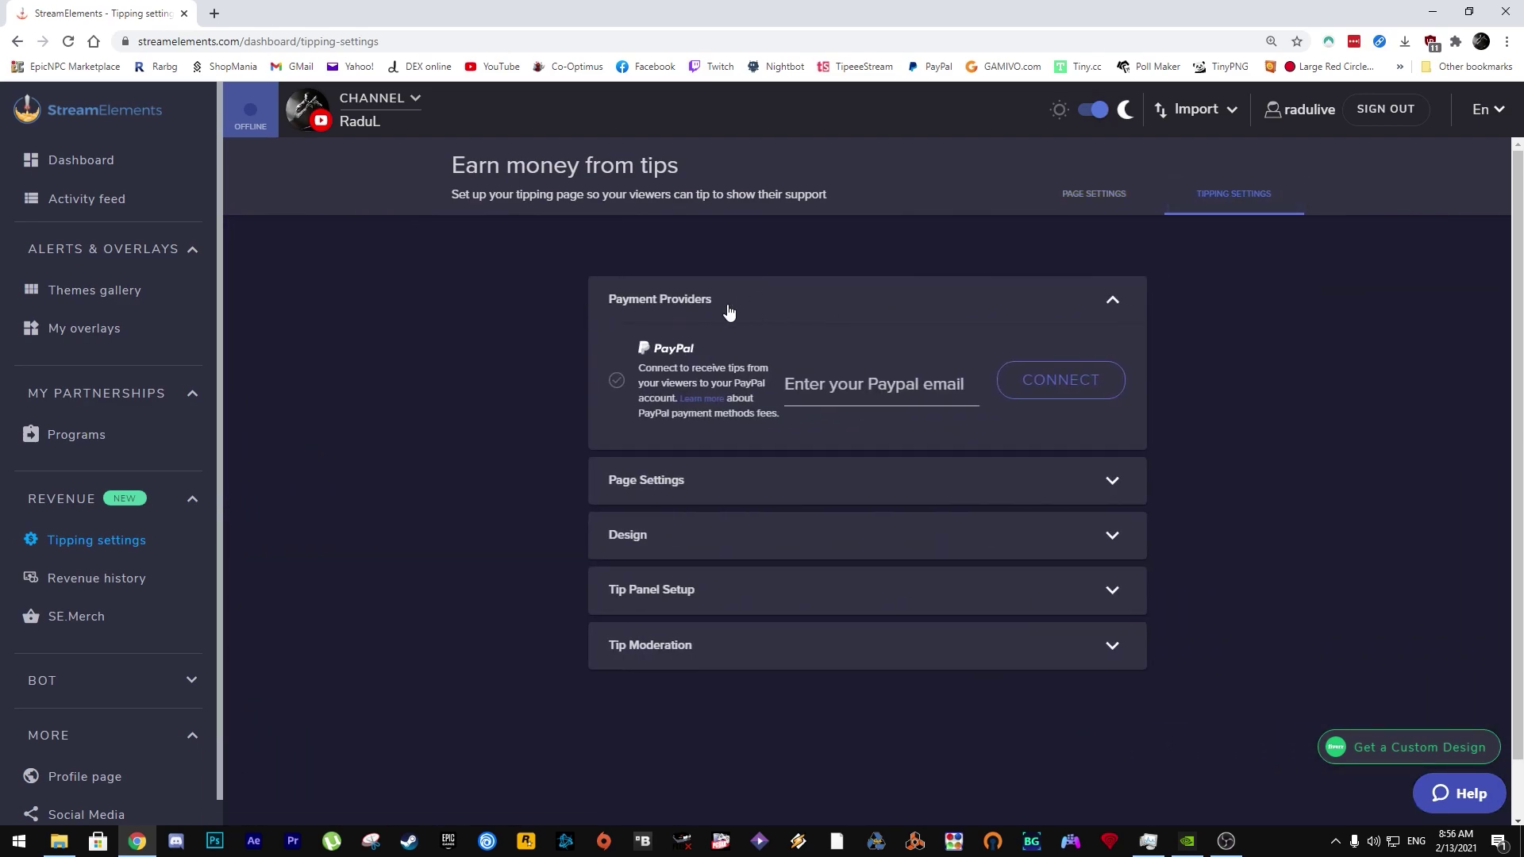
left_click(829, 369)
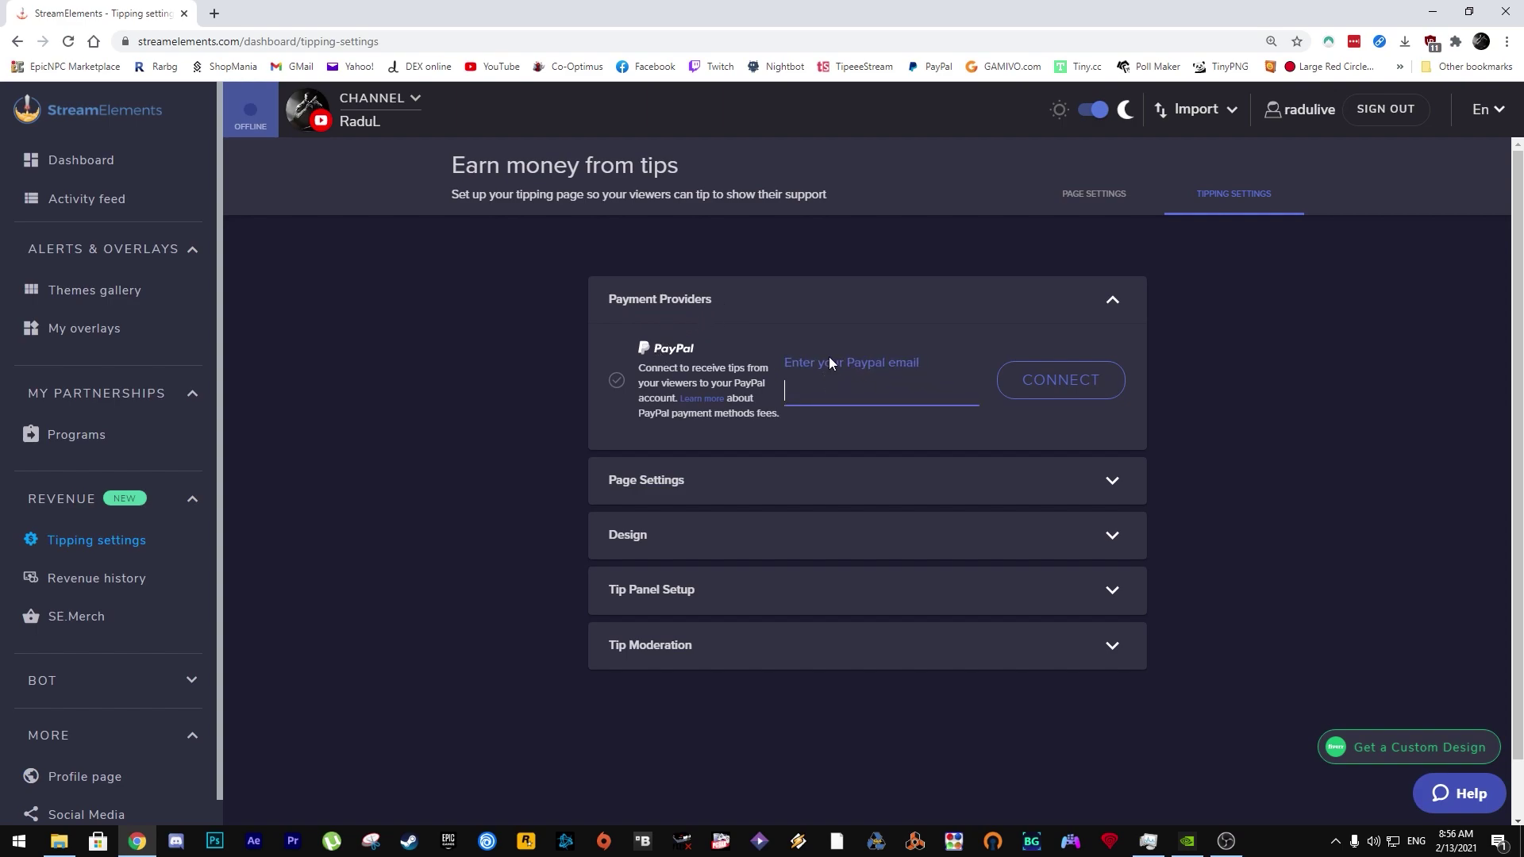
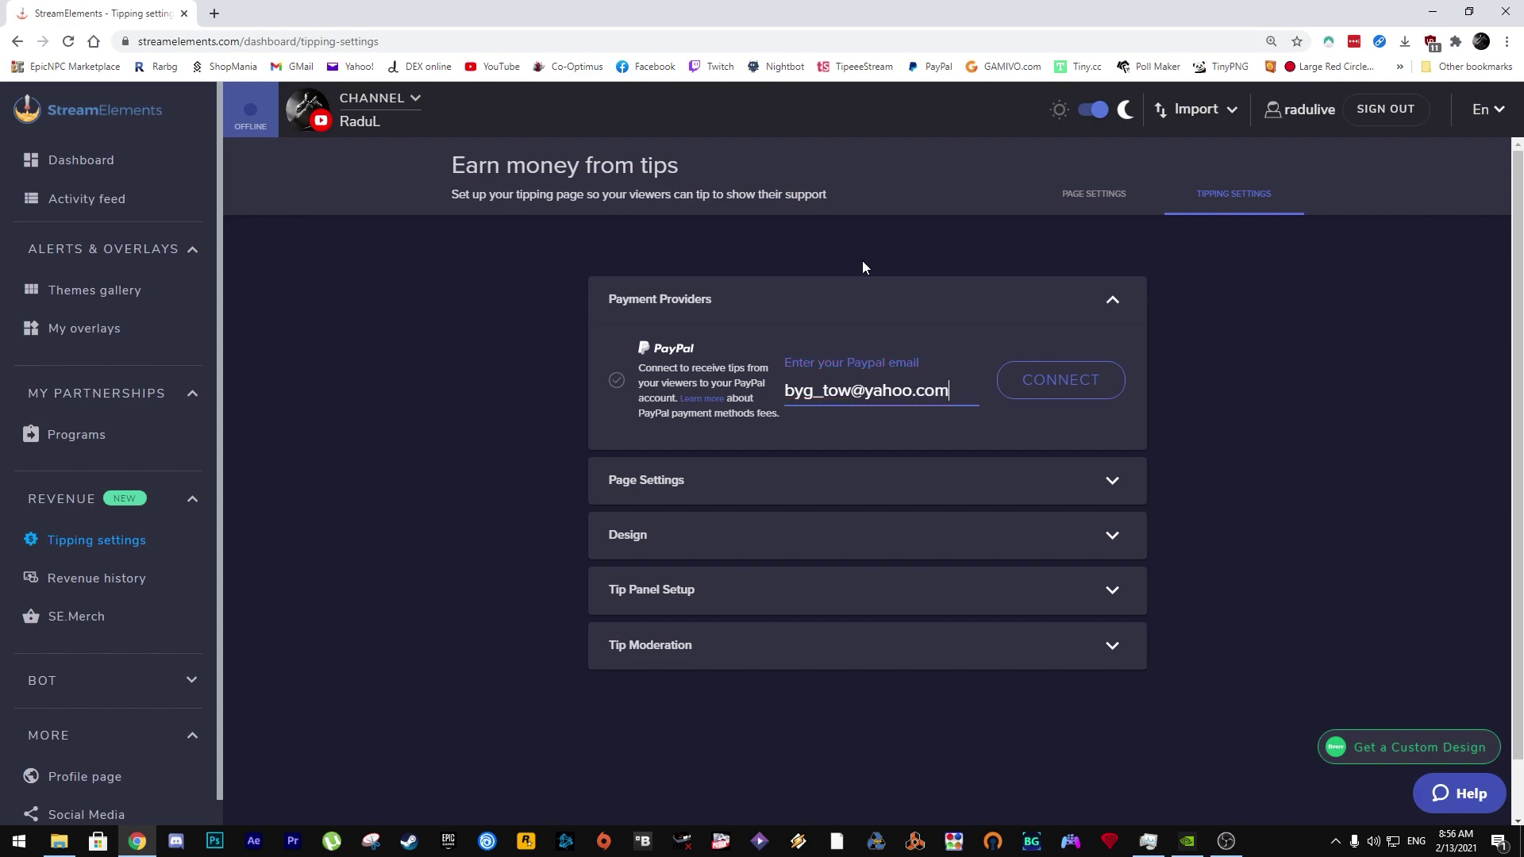
left_click(1065, 389)
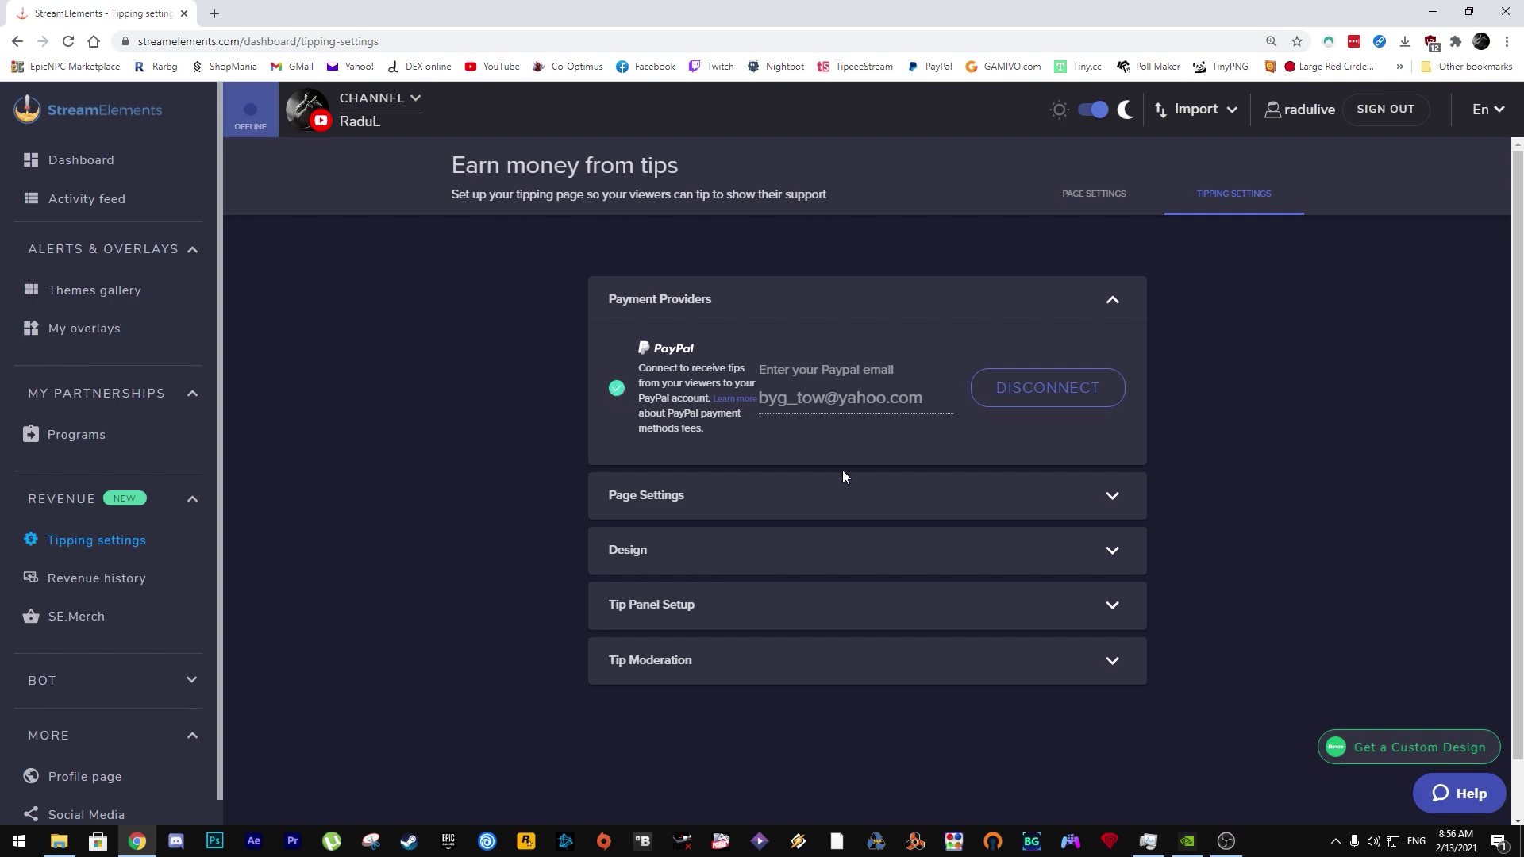
scroll(843, 465, "down", 1)
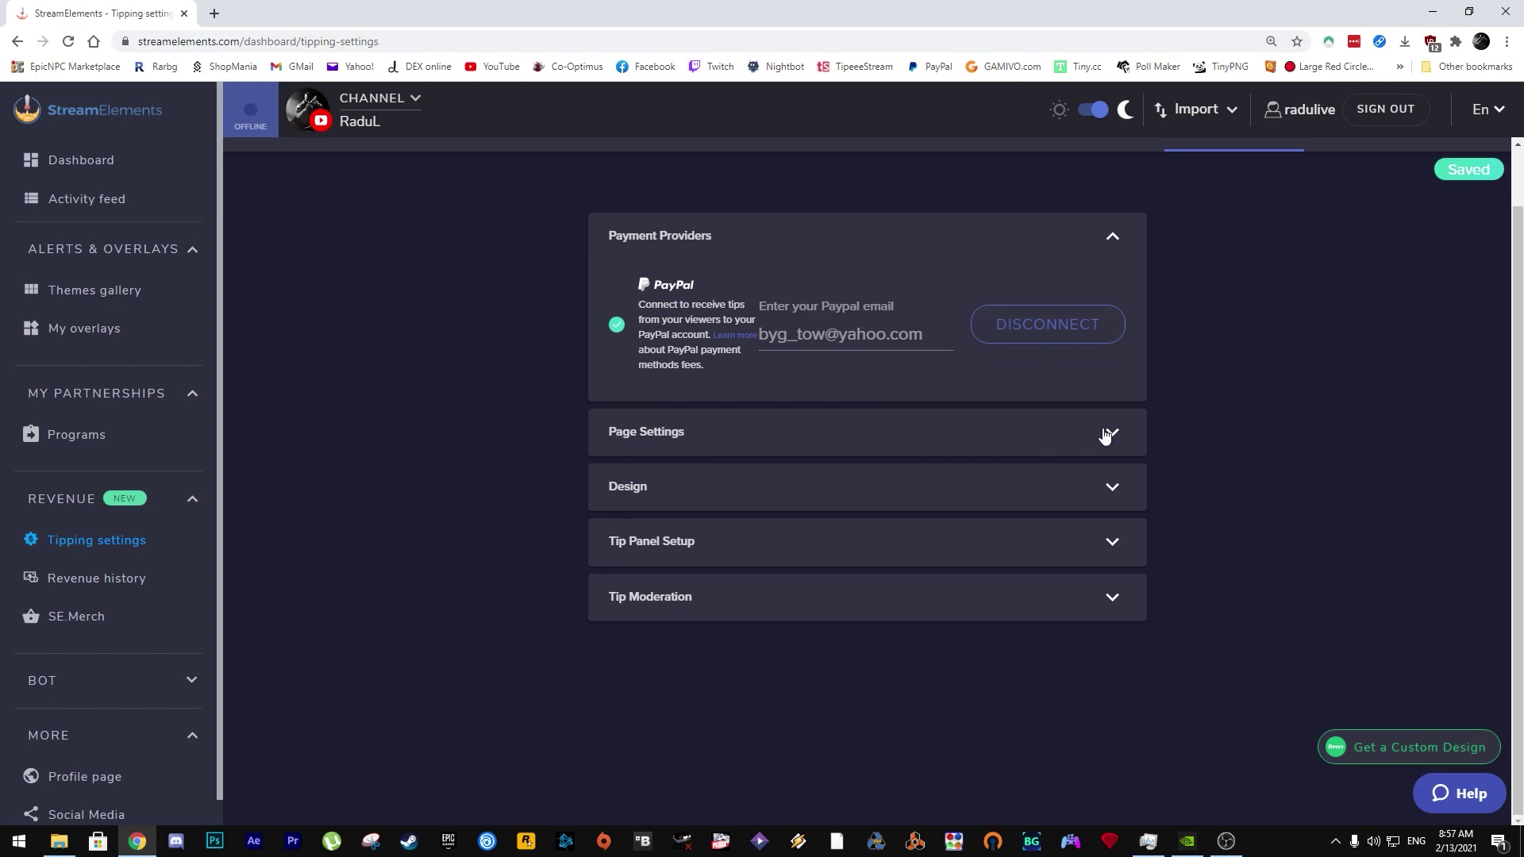
Step: In Page Settings, set the tip currency to EUR and the suggested amount to 1
left_click(1105, 433)
scroll(1088, 435, "down", 2)
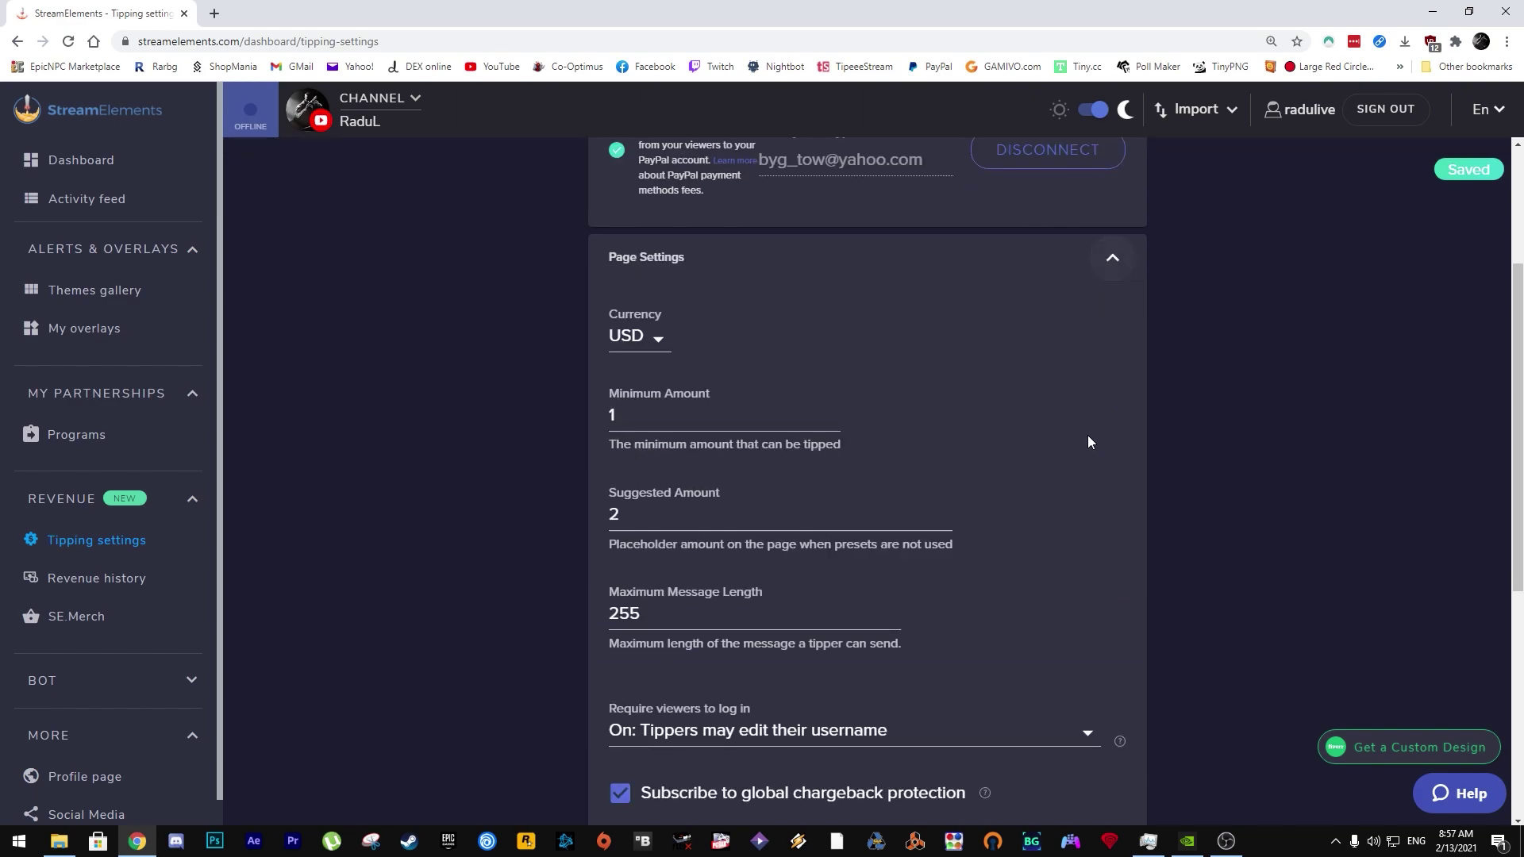
left_click(659, 343)
scroll(695, 476, "up", 2)
left_click_drag(695, 477, 704, 303)
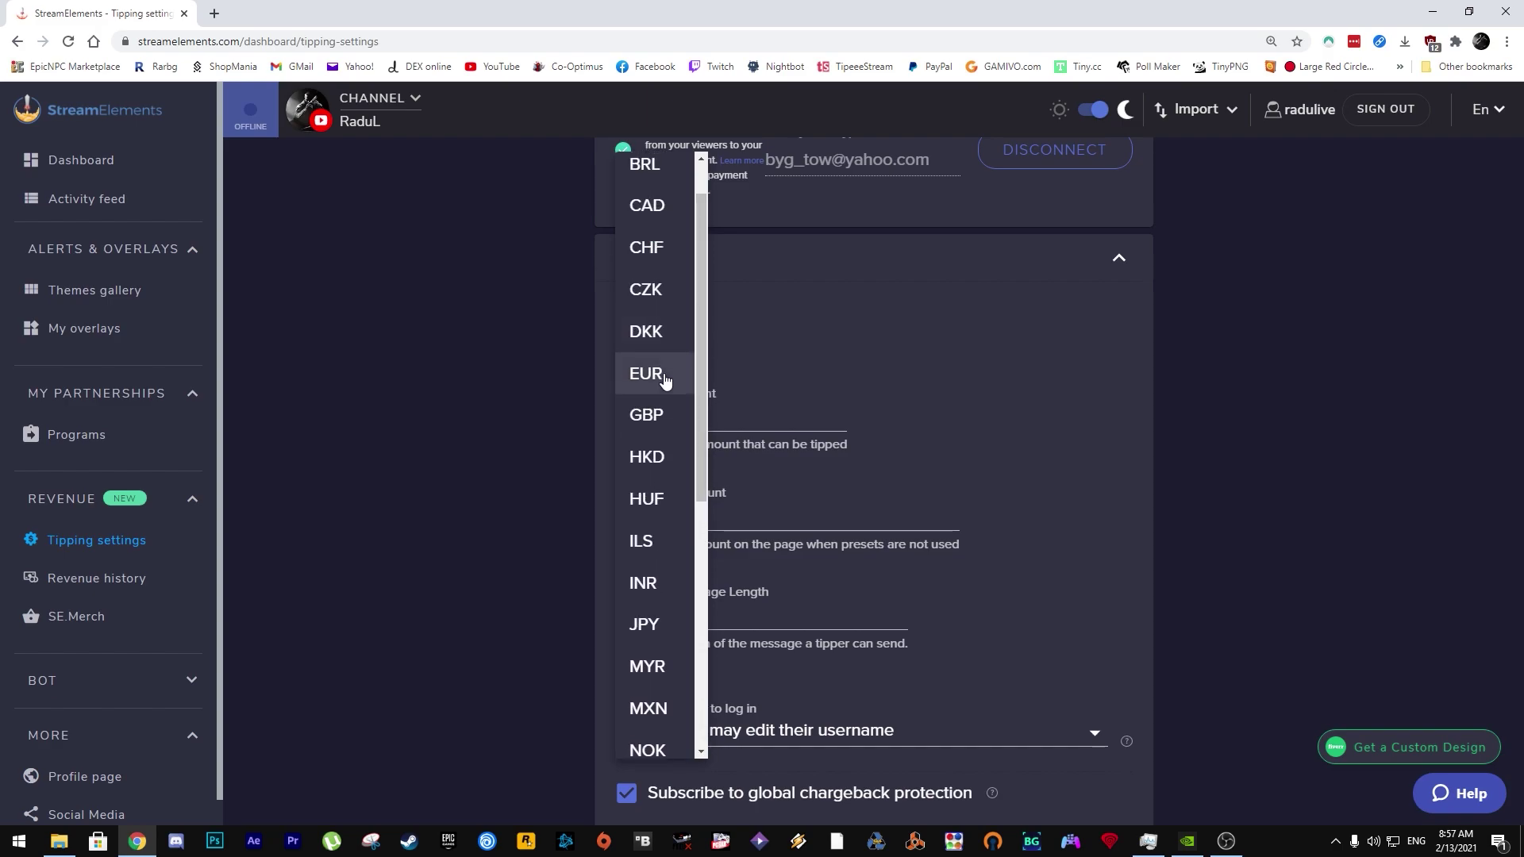
left_click(663, 373)
left_click(825, 417)
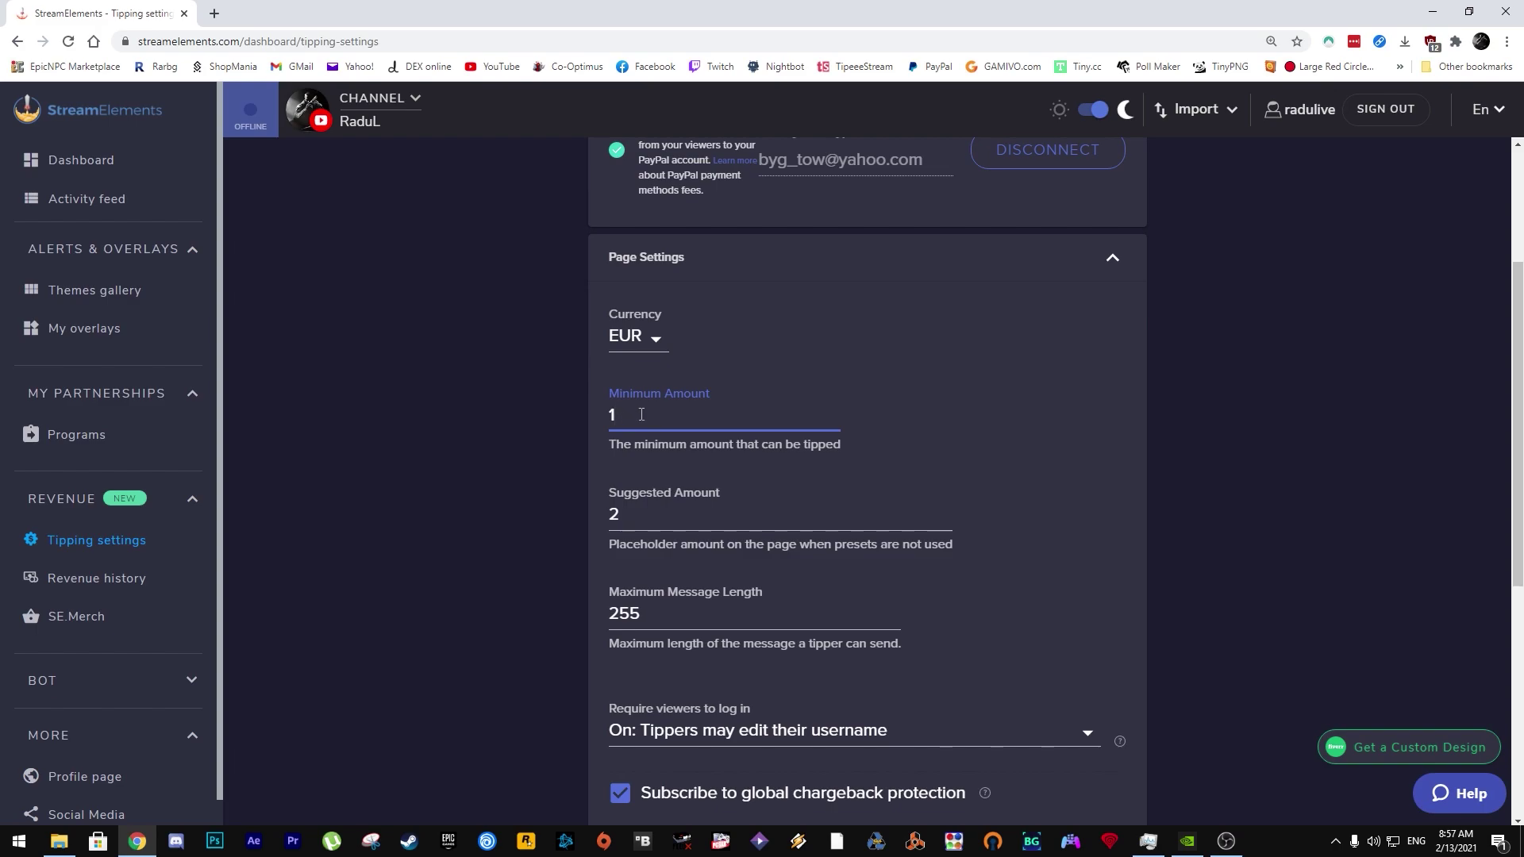
left_click(634, 511)
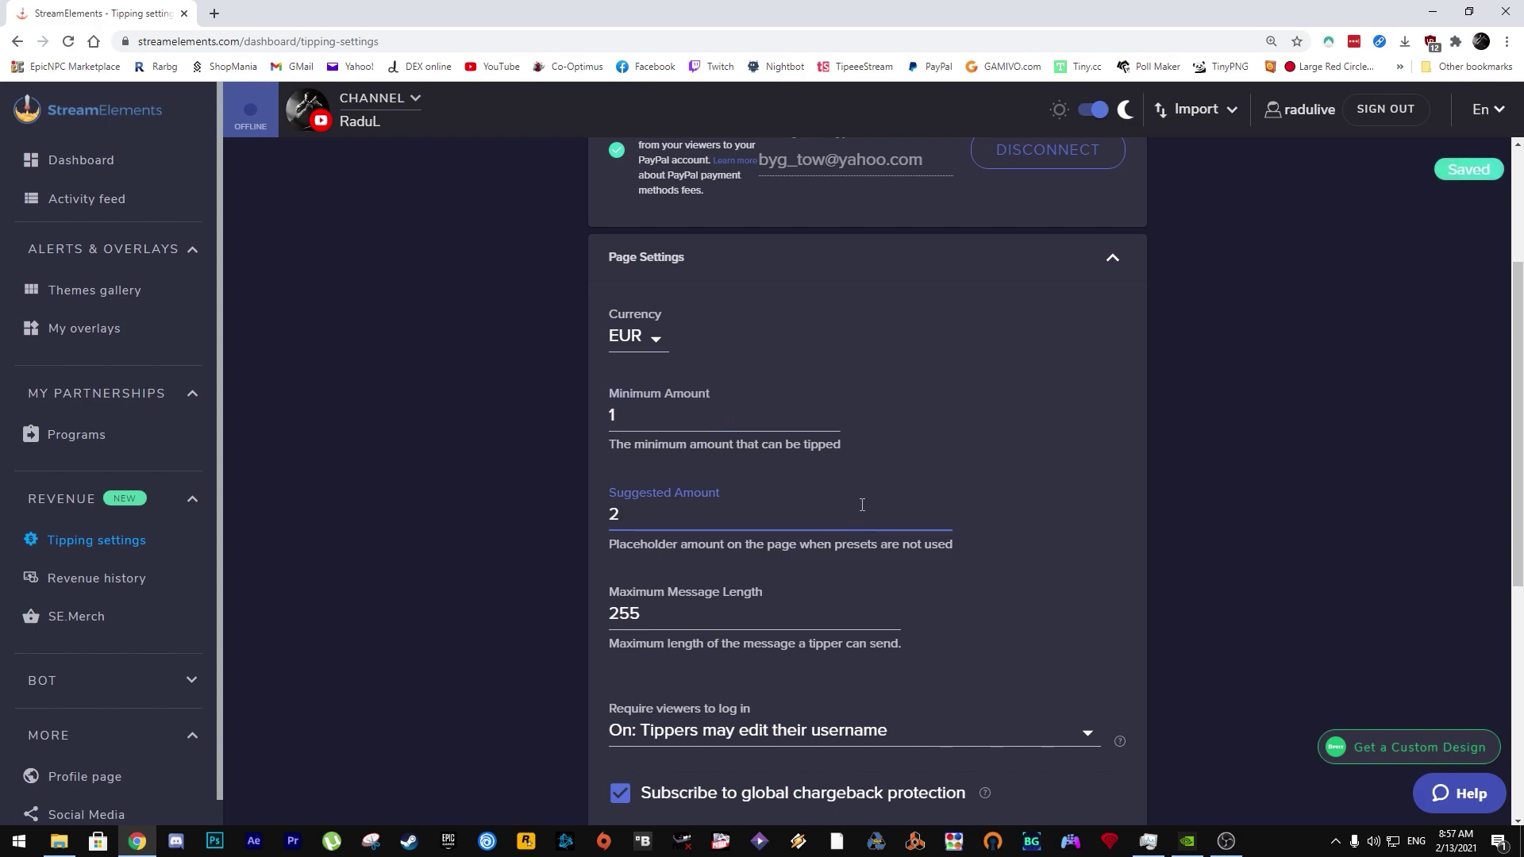
scroll(862, 503, "down", 2)
key("BackSpace")
type("1")
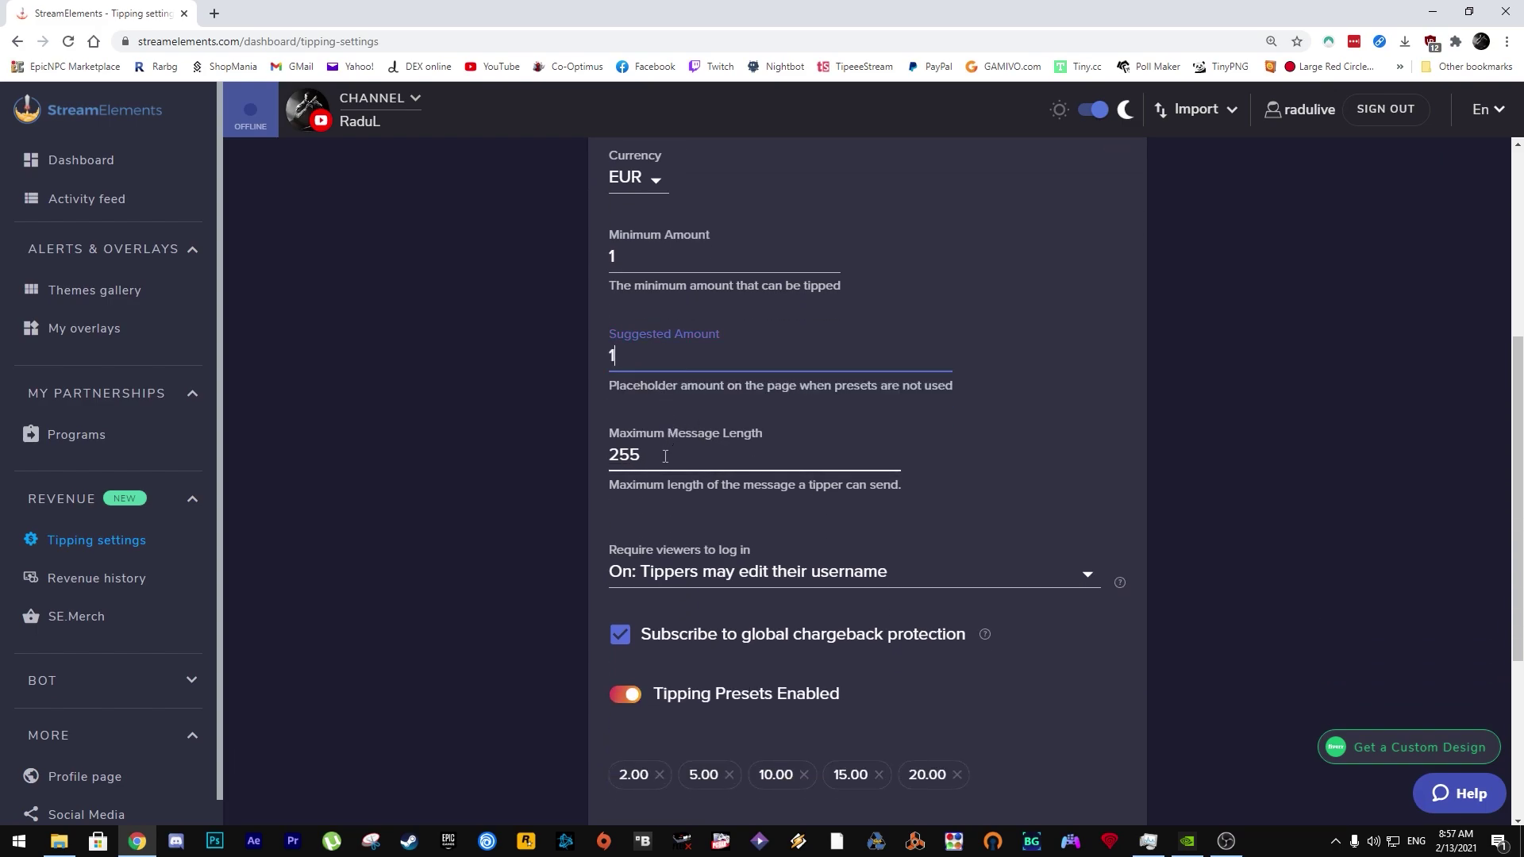
key("Tab")
Step: Set the login requirement to 'Username is locked' to tippers' login credentials
scroll(873, 413, "down", 2)
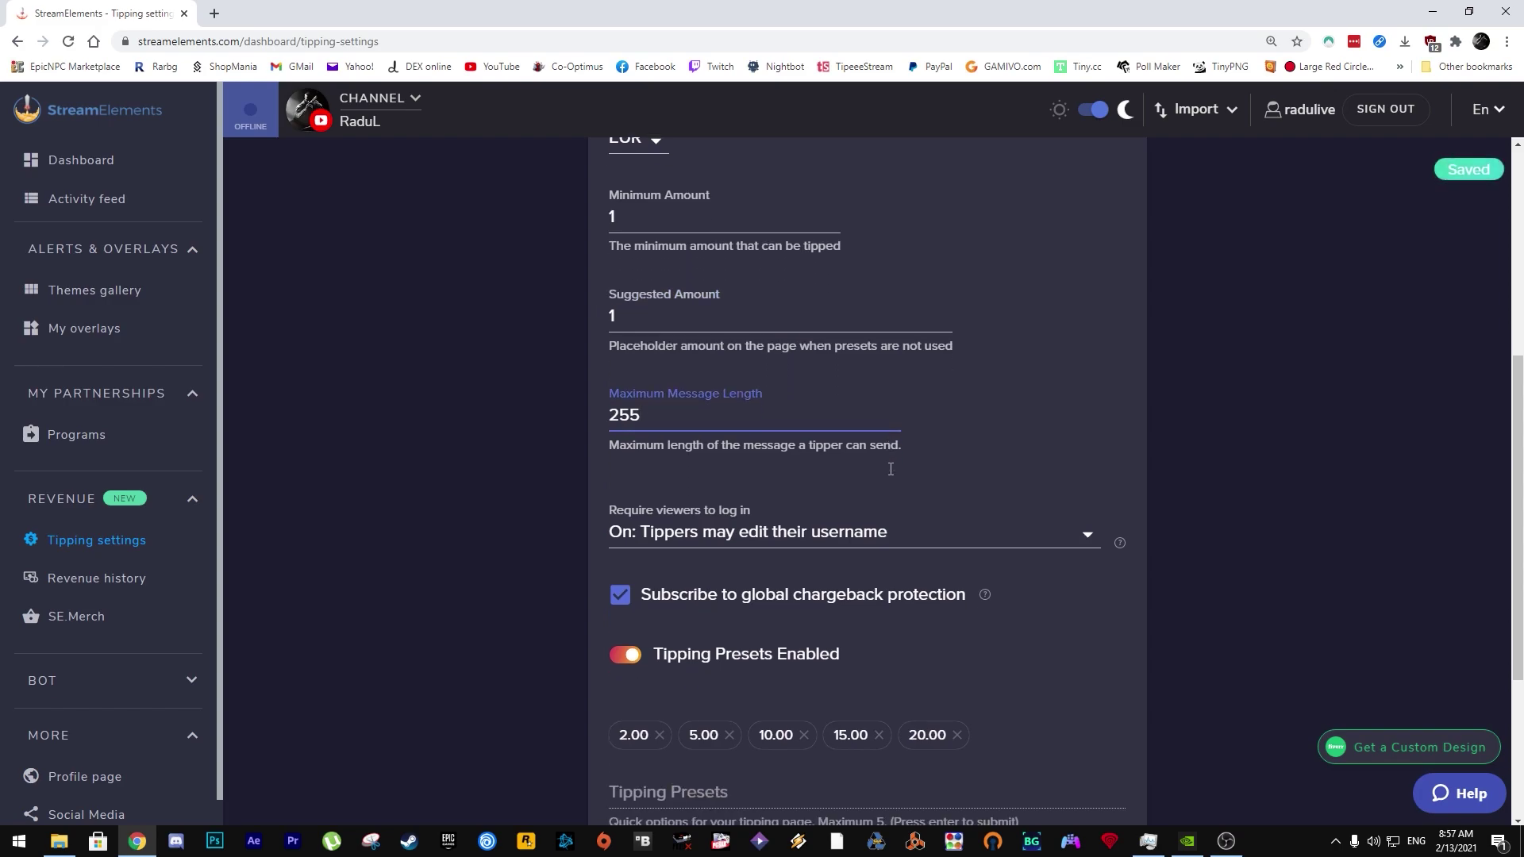
key("Tab")
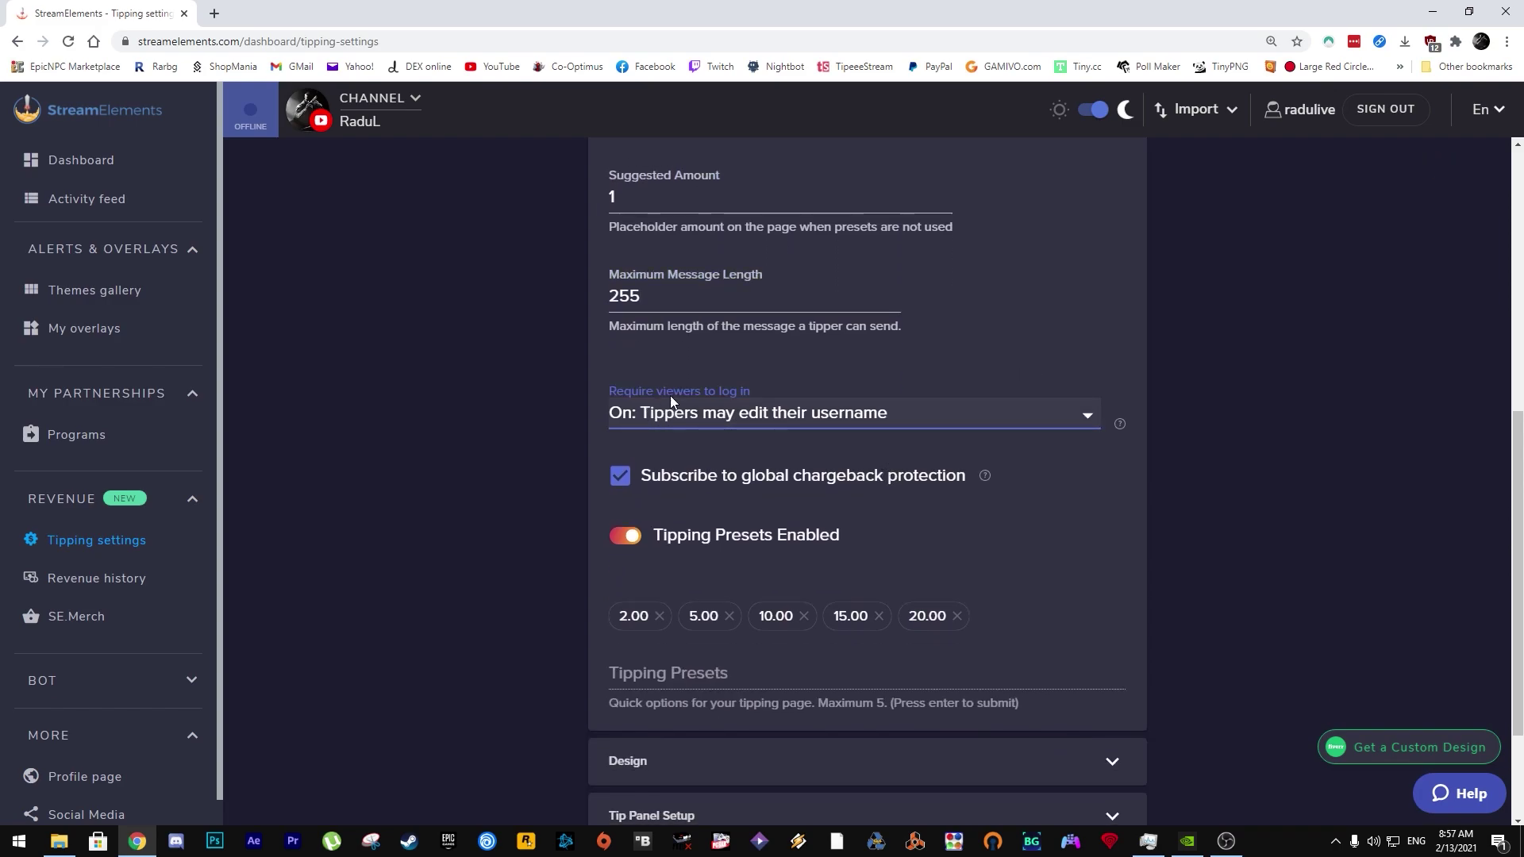
left_click(1074, 413)
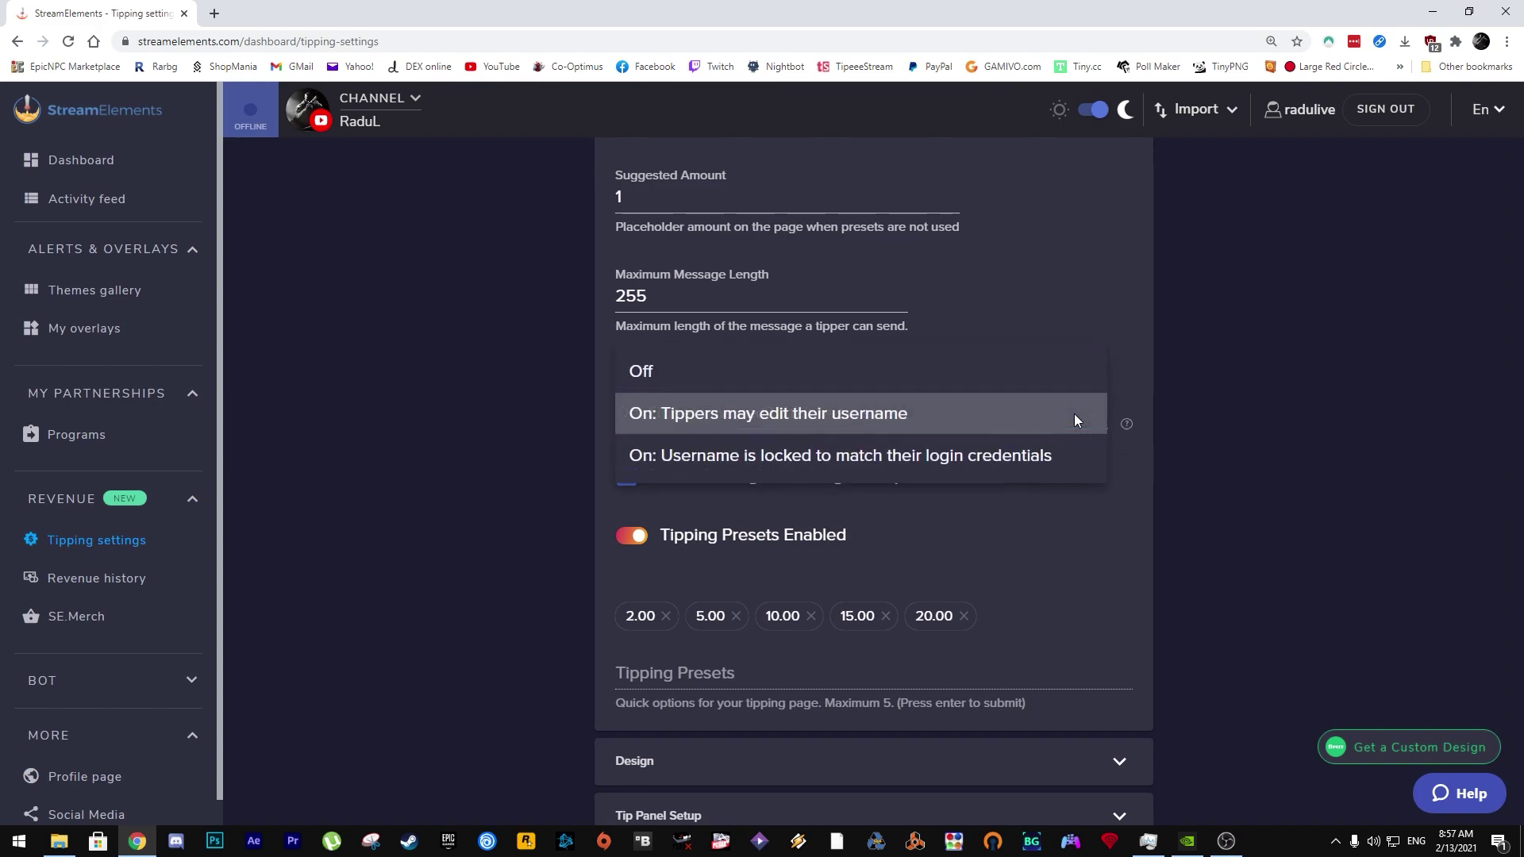
left_click(918, 459)
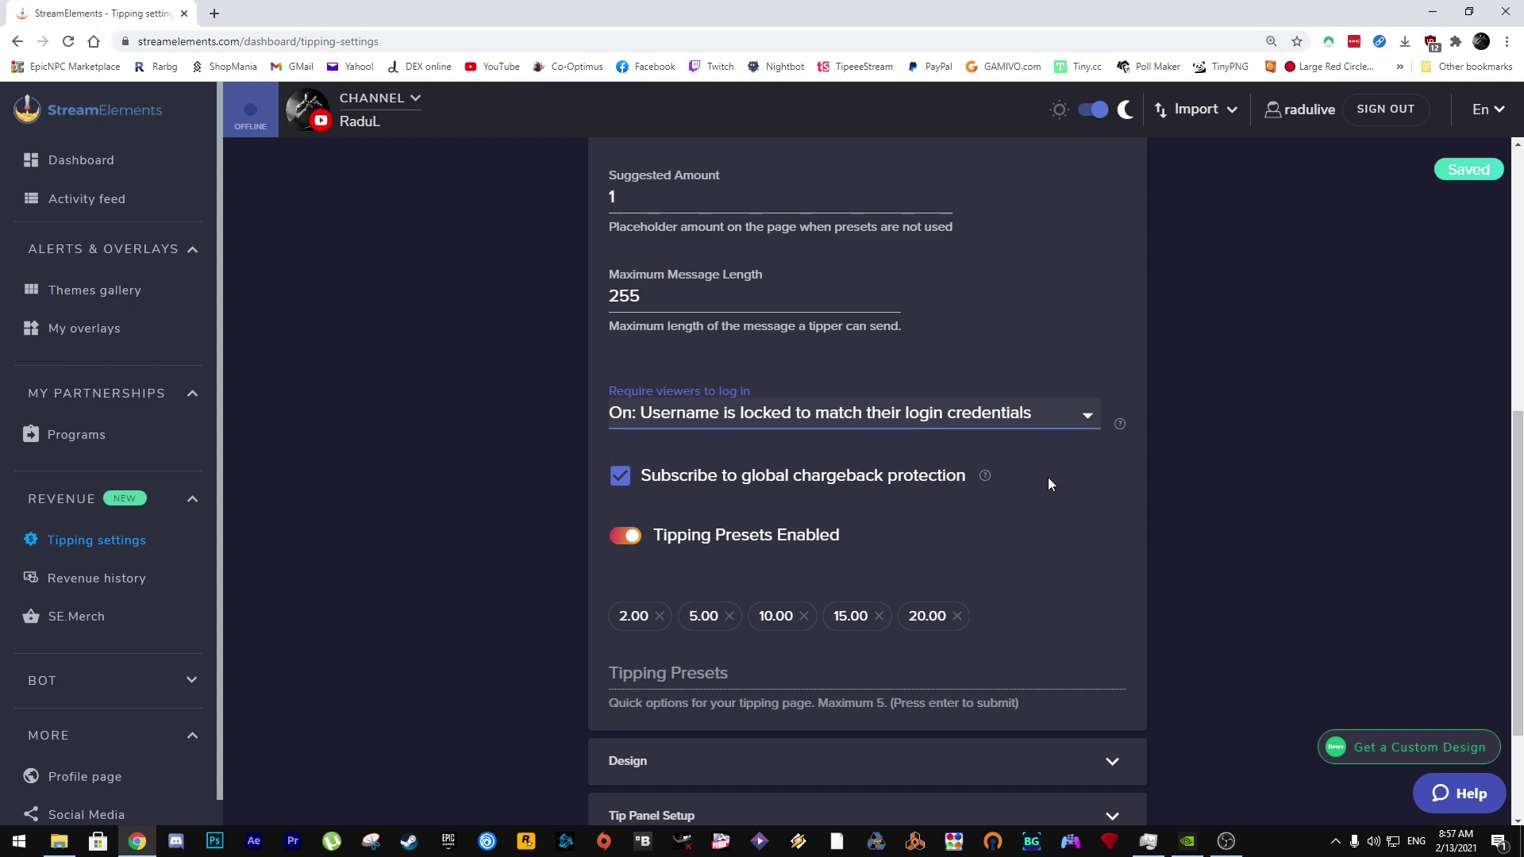
left_click(730, 503)
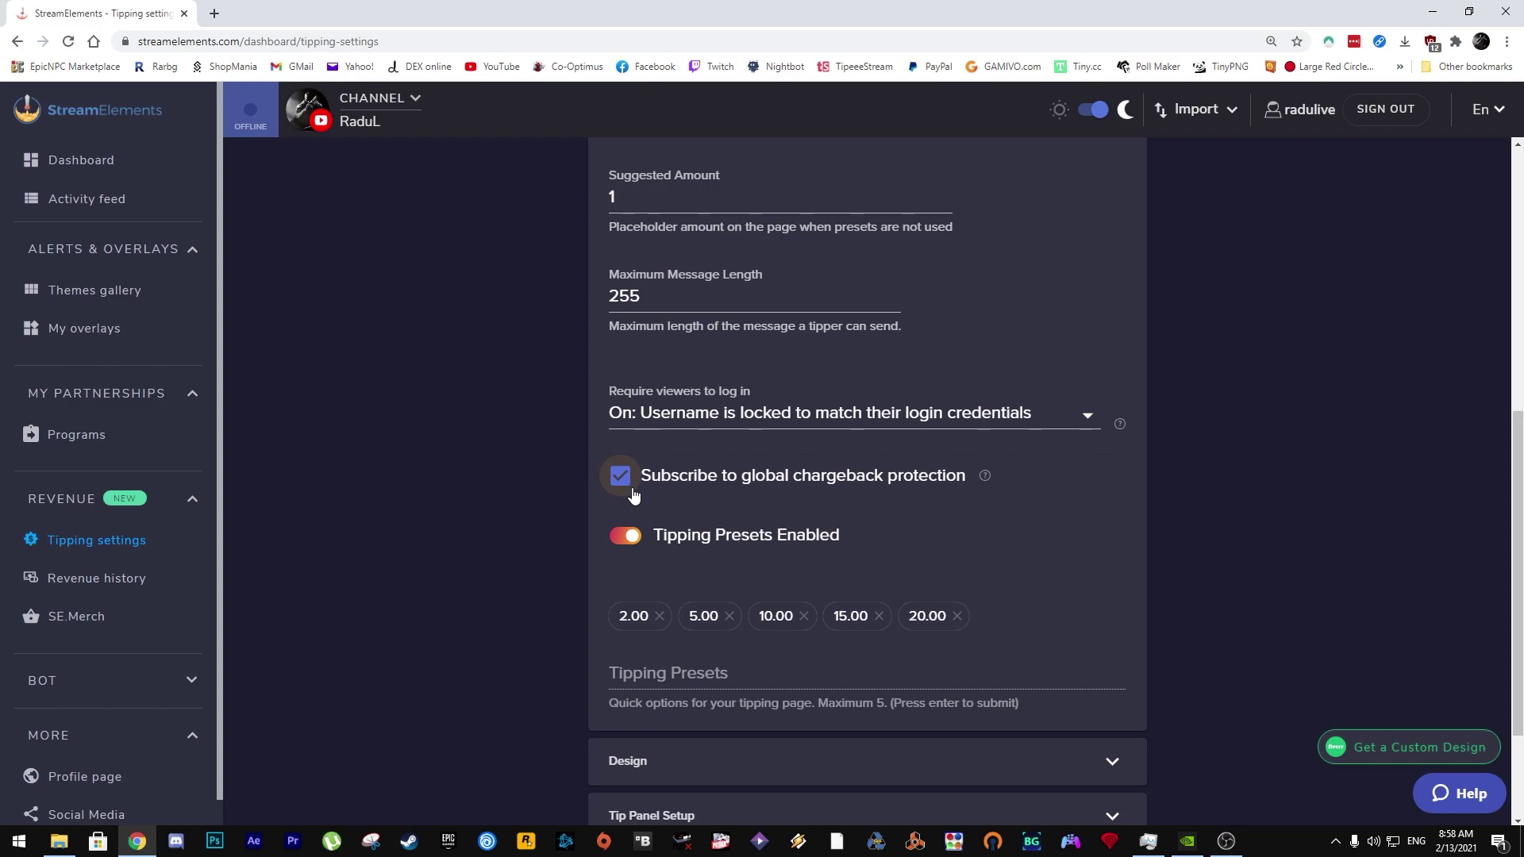
scroll(680, 500, "down", 1)
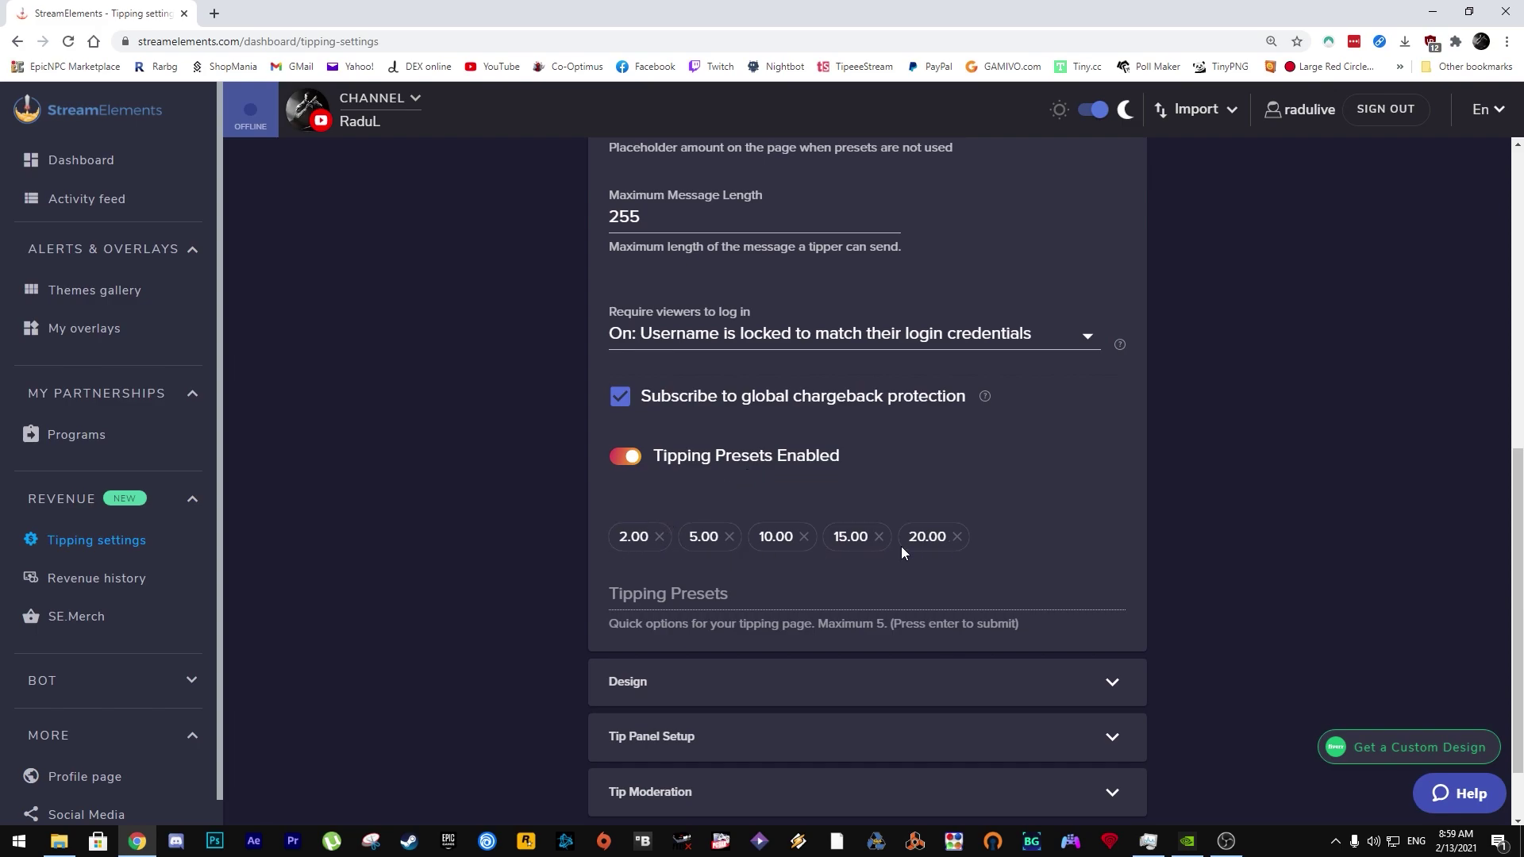
scroll(658, 573, "down", 1)
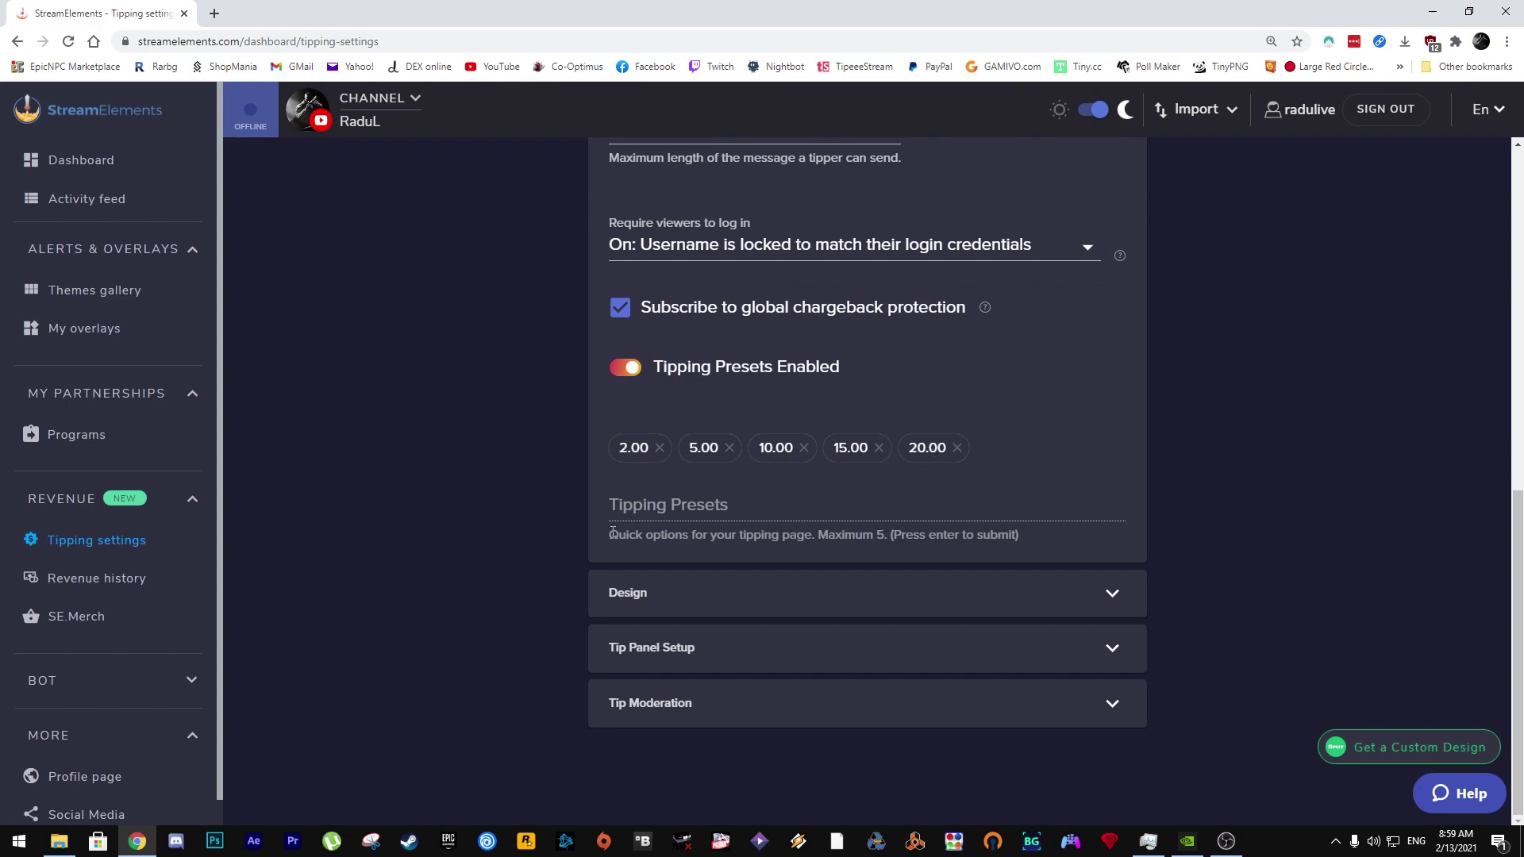
Step: Expand Design and review the tipper message 'Mulțumiri anticipate pentru gest!' and leaderboard toggles
left_click(627, 593)
scroll(627, 556, "down", 2)
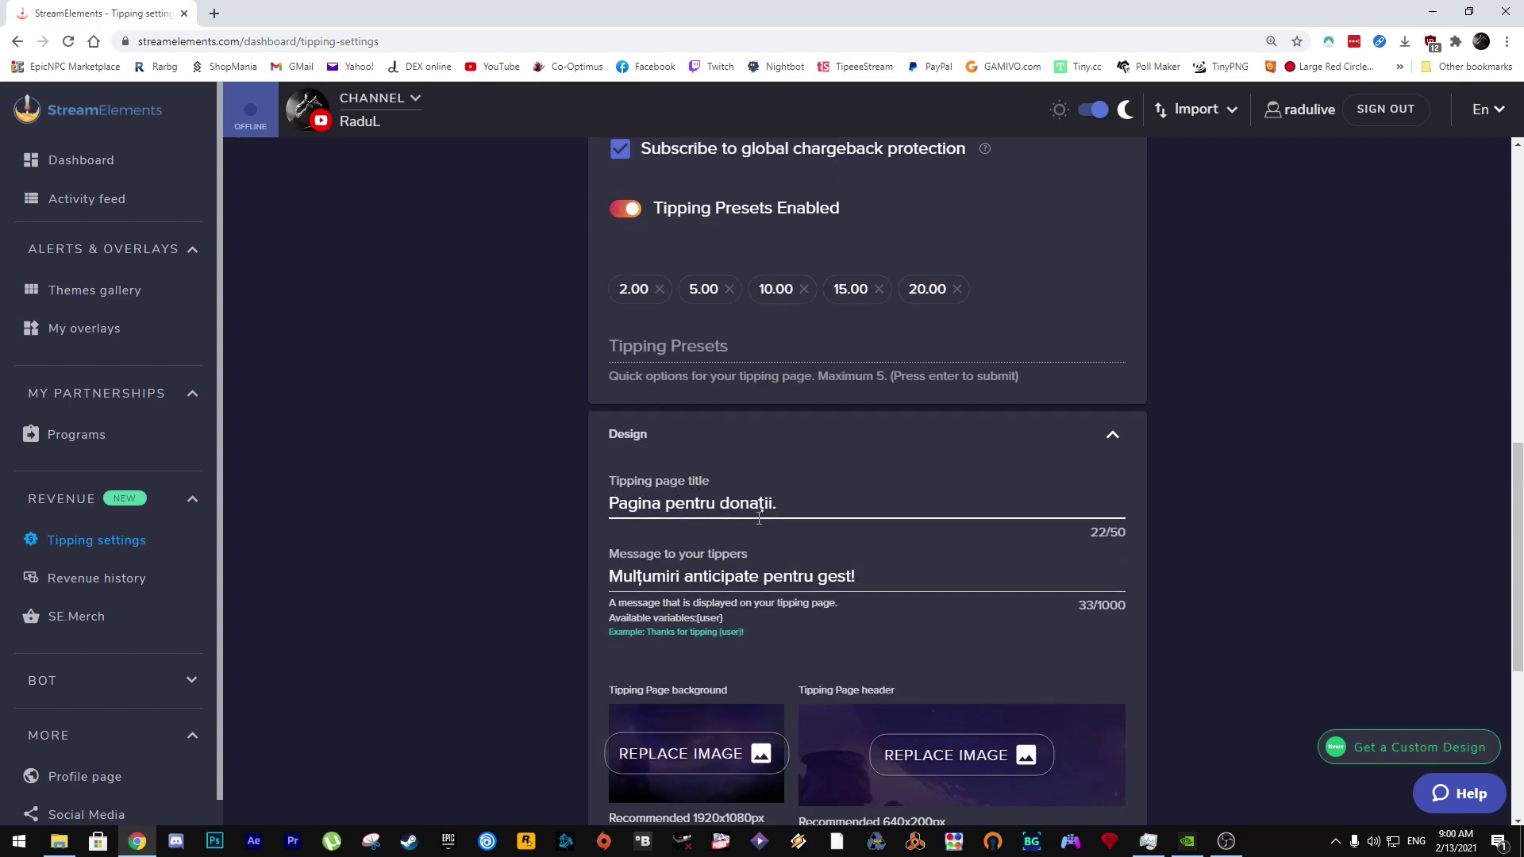
scroll(788, 551, "down", 1)
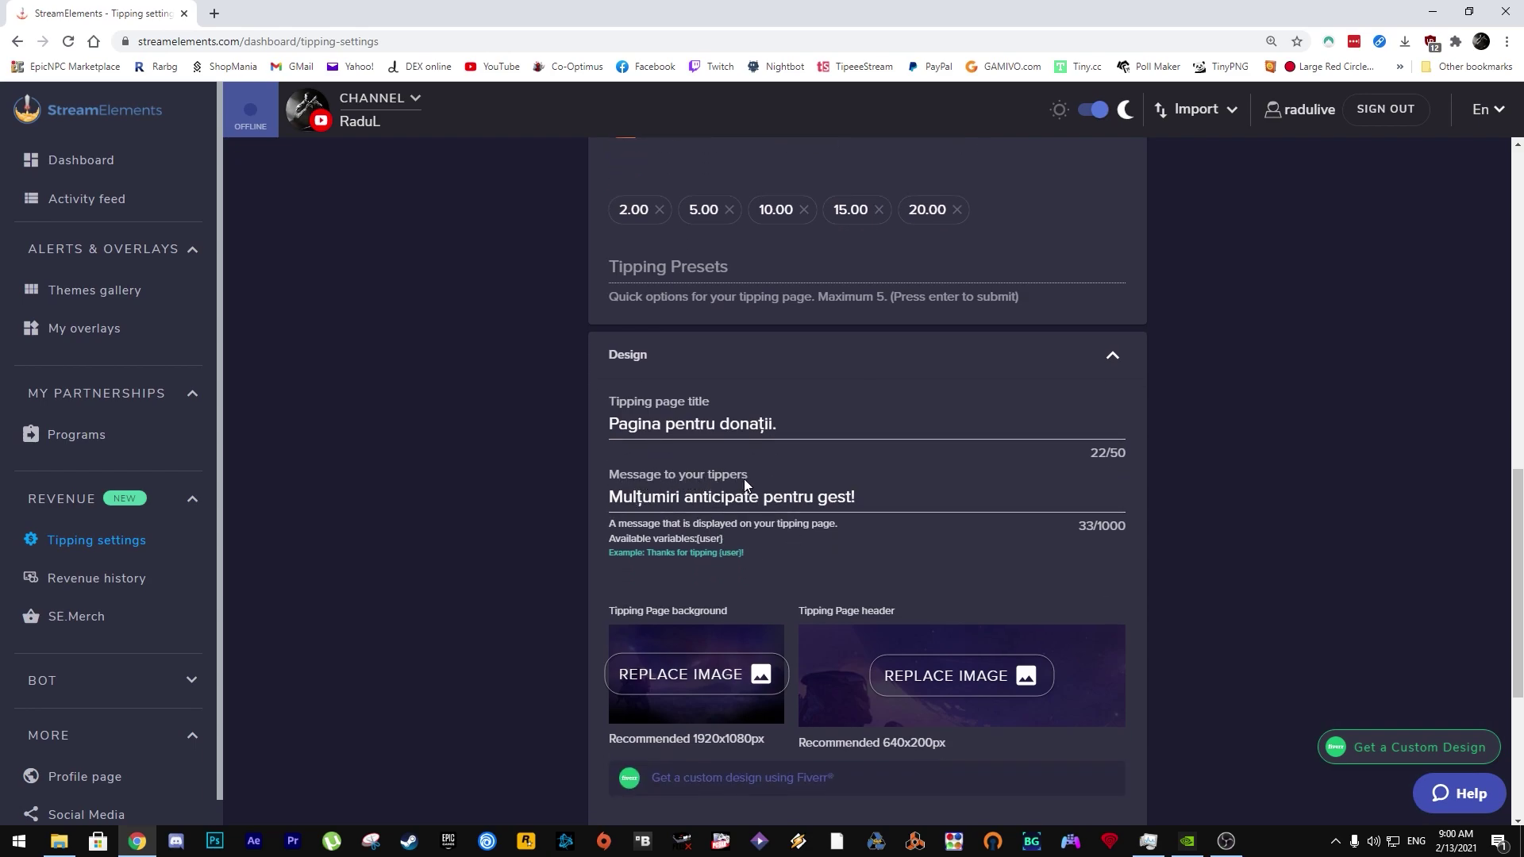
left_click_drag(609, 498, 853, 500)
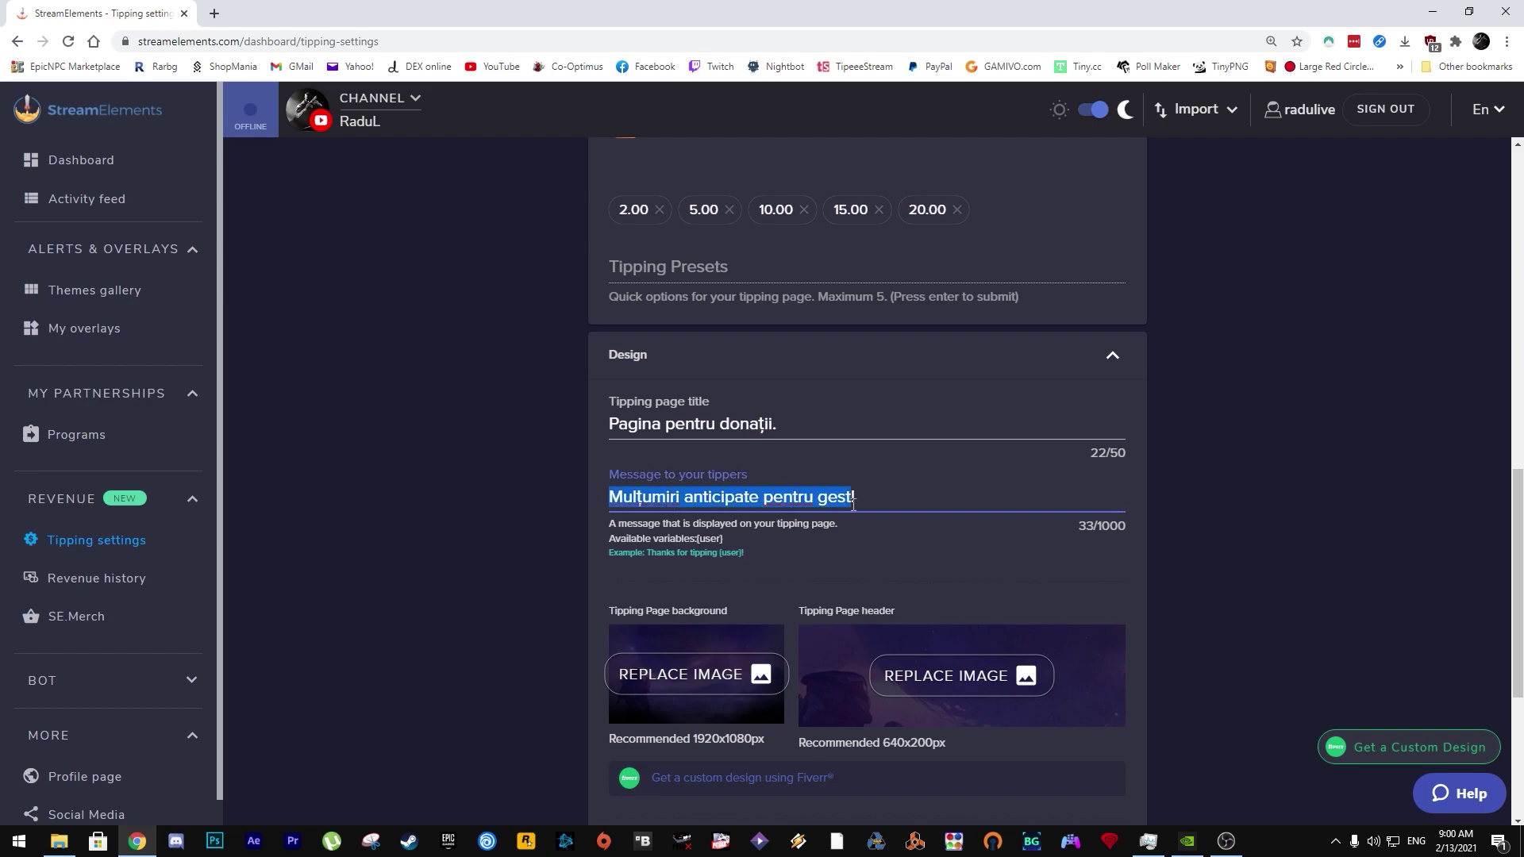
left_click(801, 535)
scroll(801, 535, "down", 2)
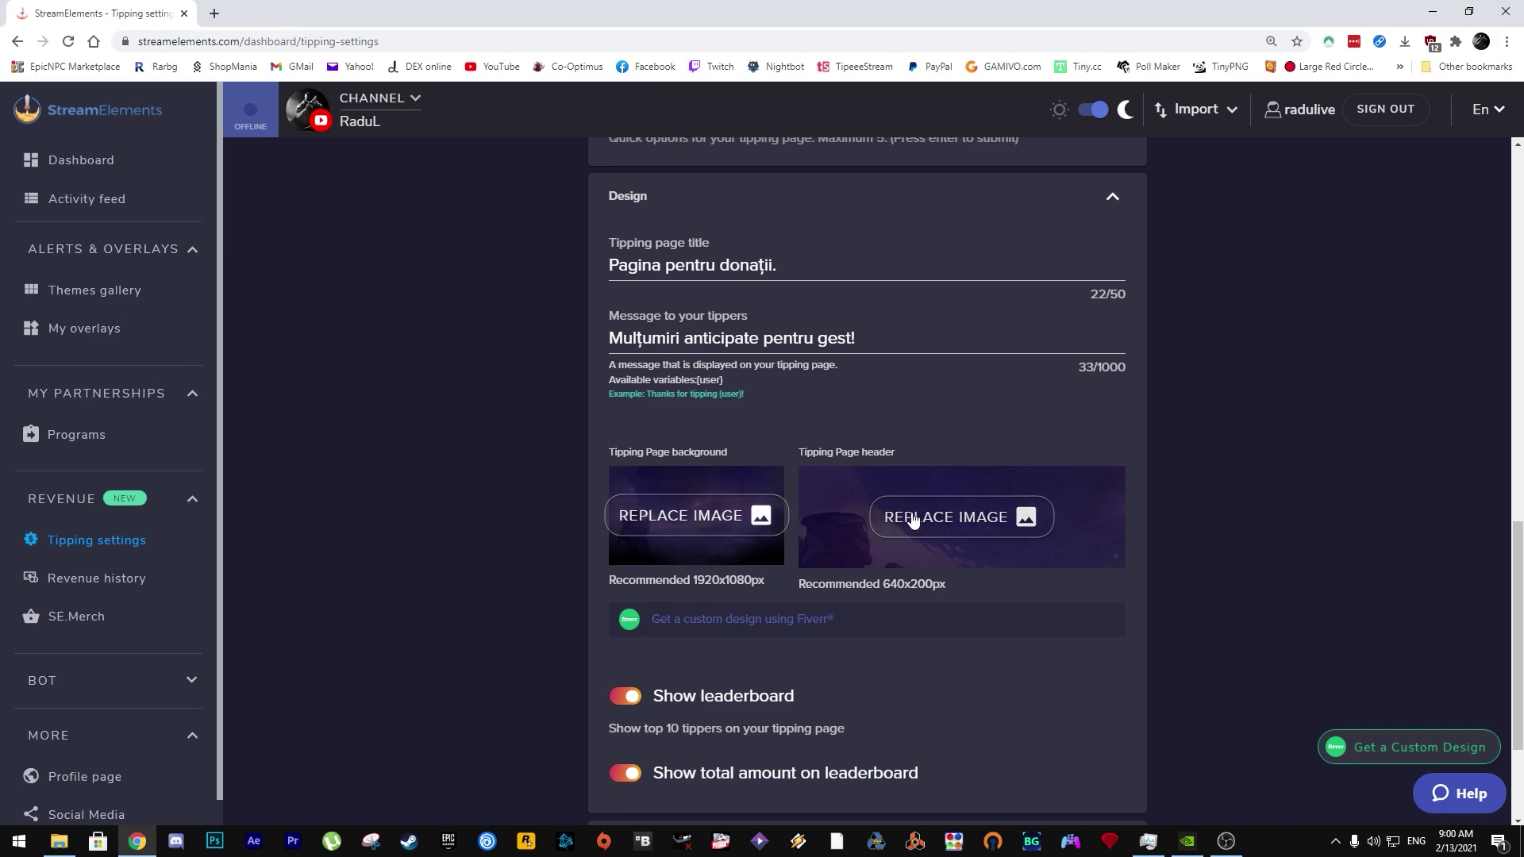
scroll(738, 548, "down", 2)
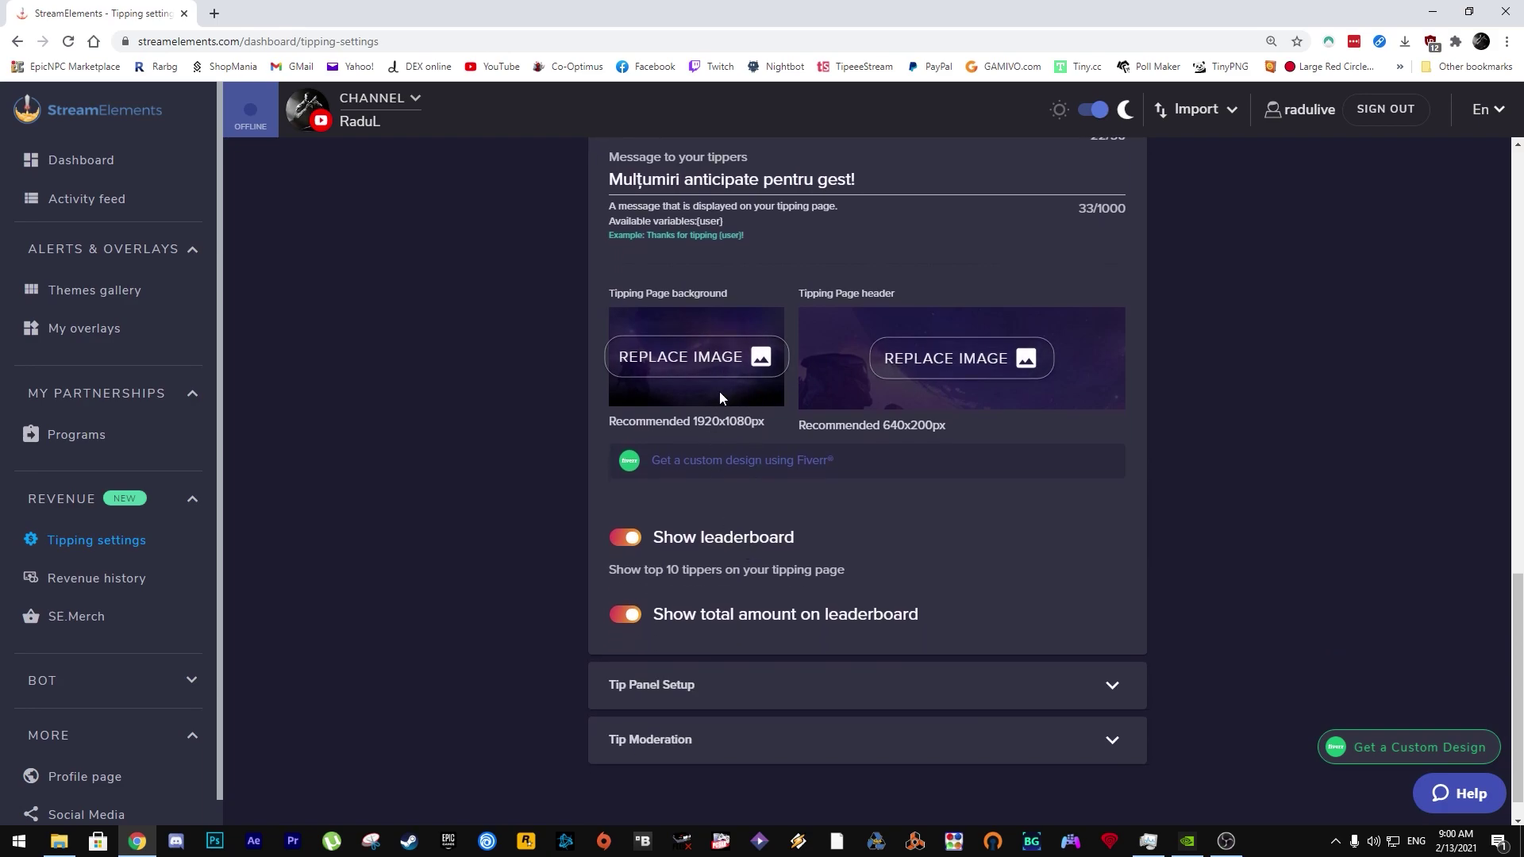
scroll(738, 476, "down", 1)
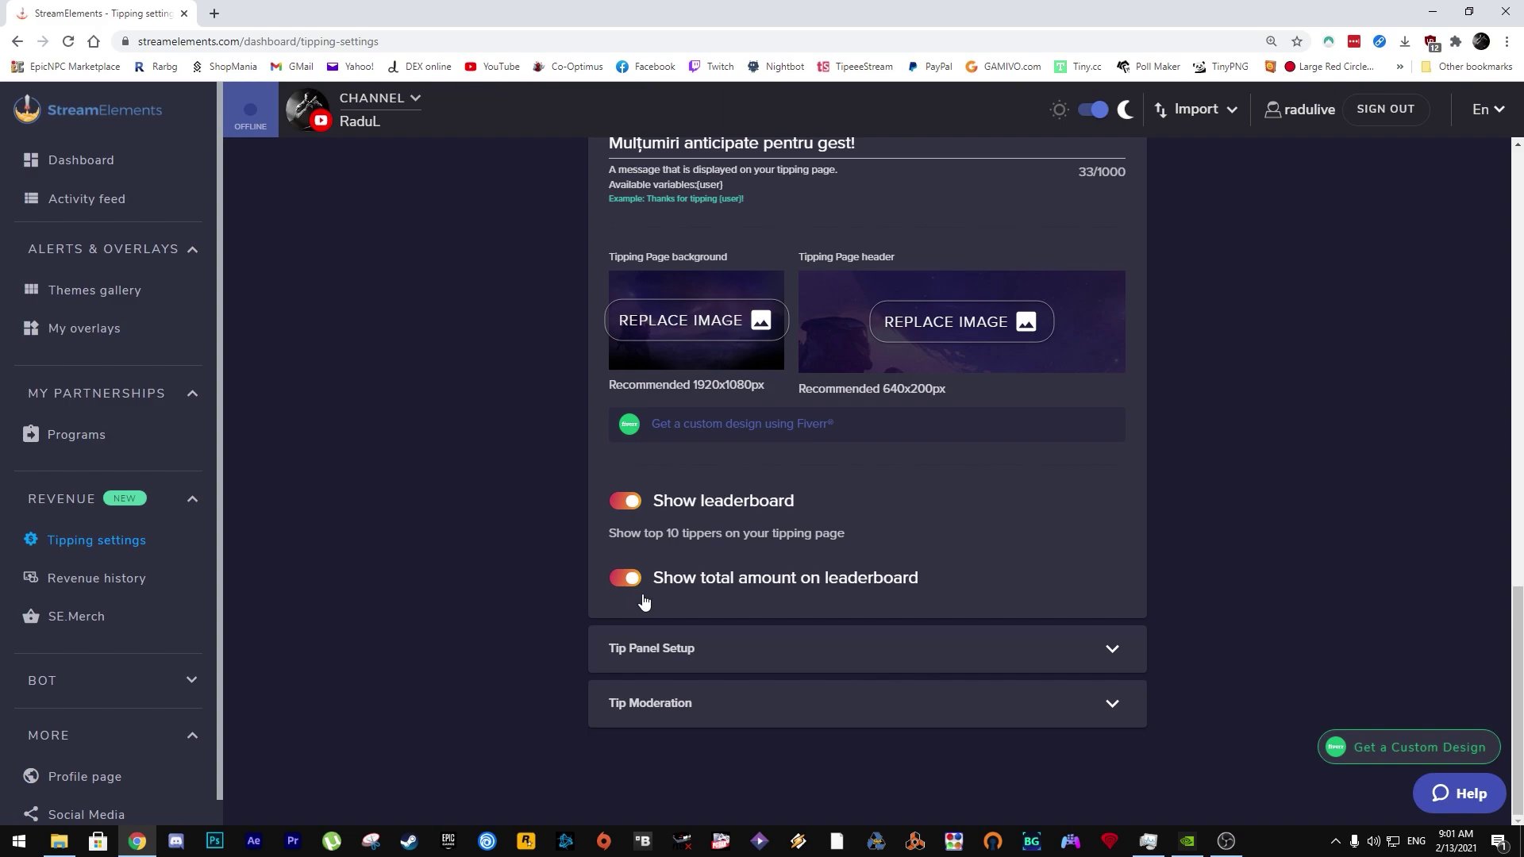
Step: Expand Tip Panel Setup and select the tipping page link to copy it
left_click(1115, 649)
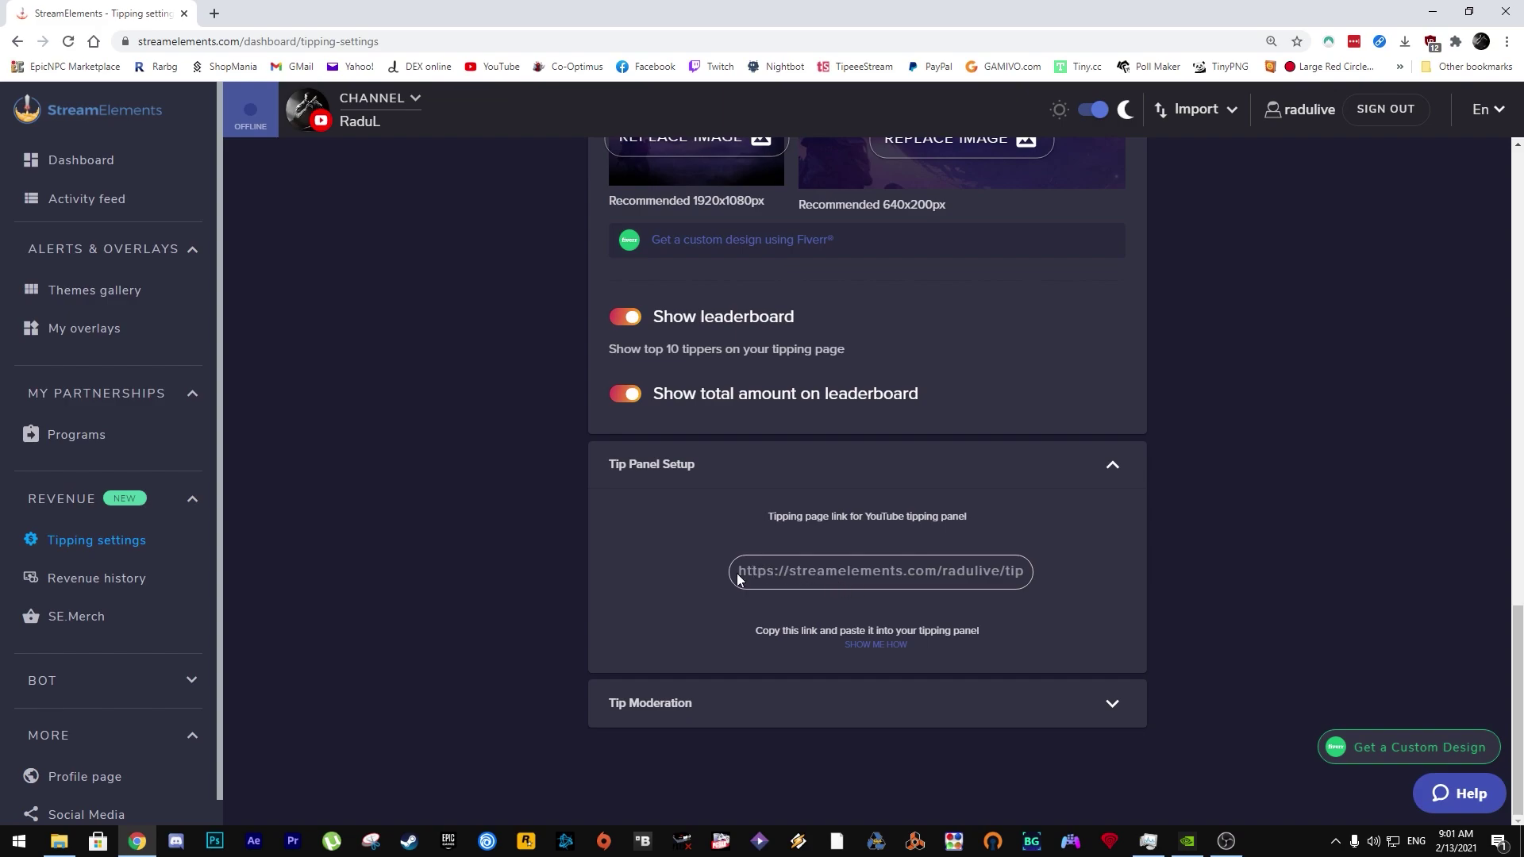
left_click_drag(783, 573, 1035, 571)
Step: Expand Tip Moderation and keep Disable alert as the filter action
left_click(1112, 705)
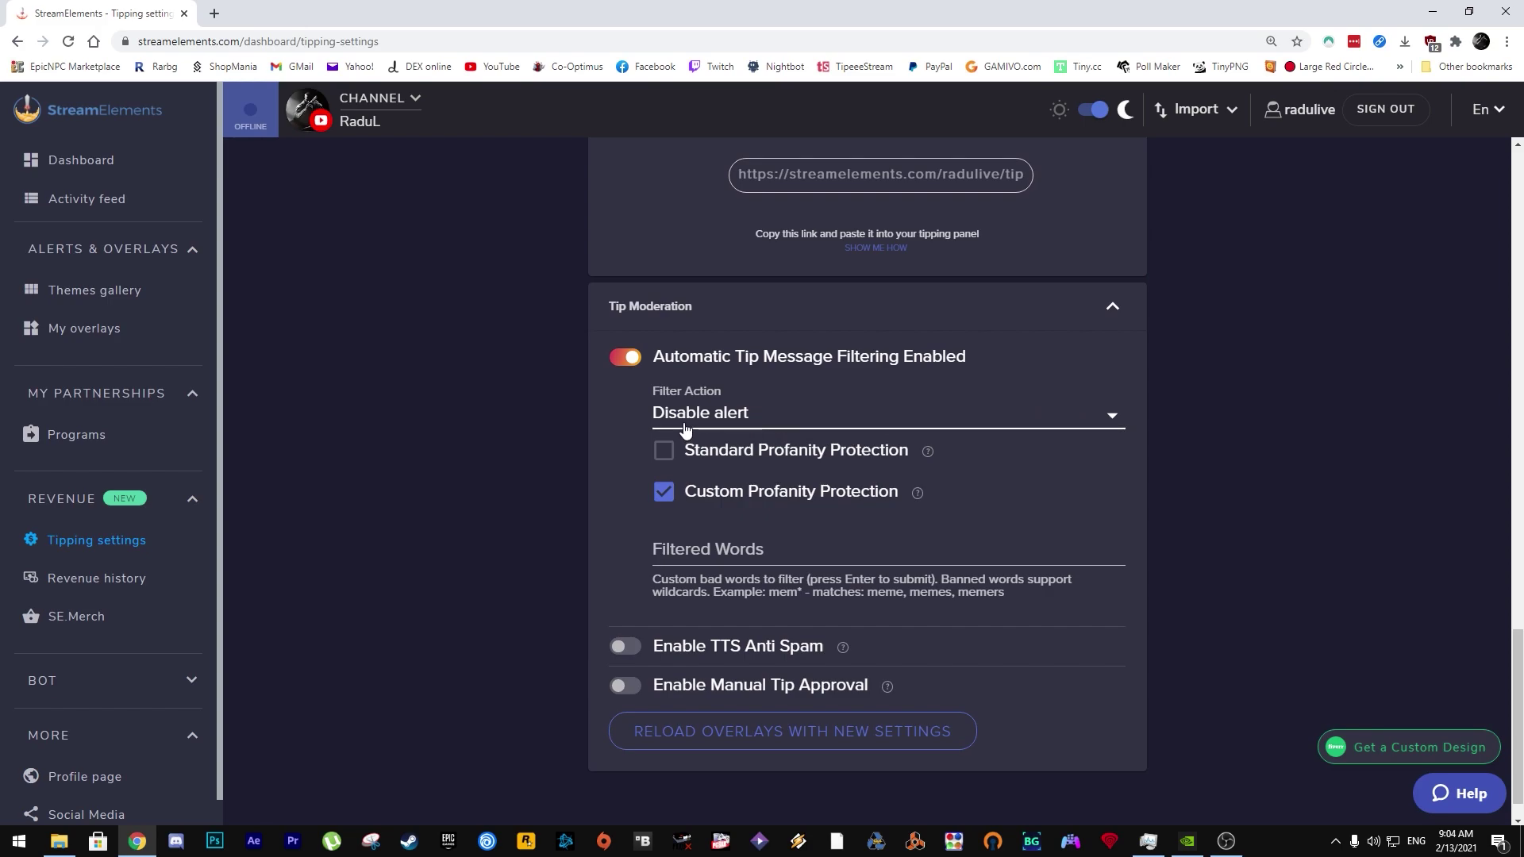
left_click(1086, 419)
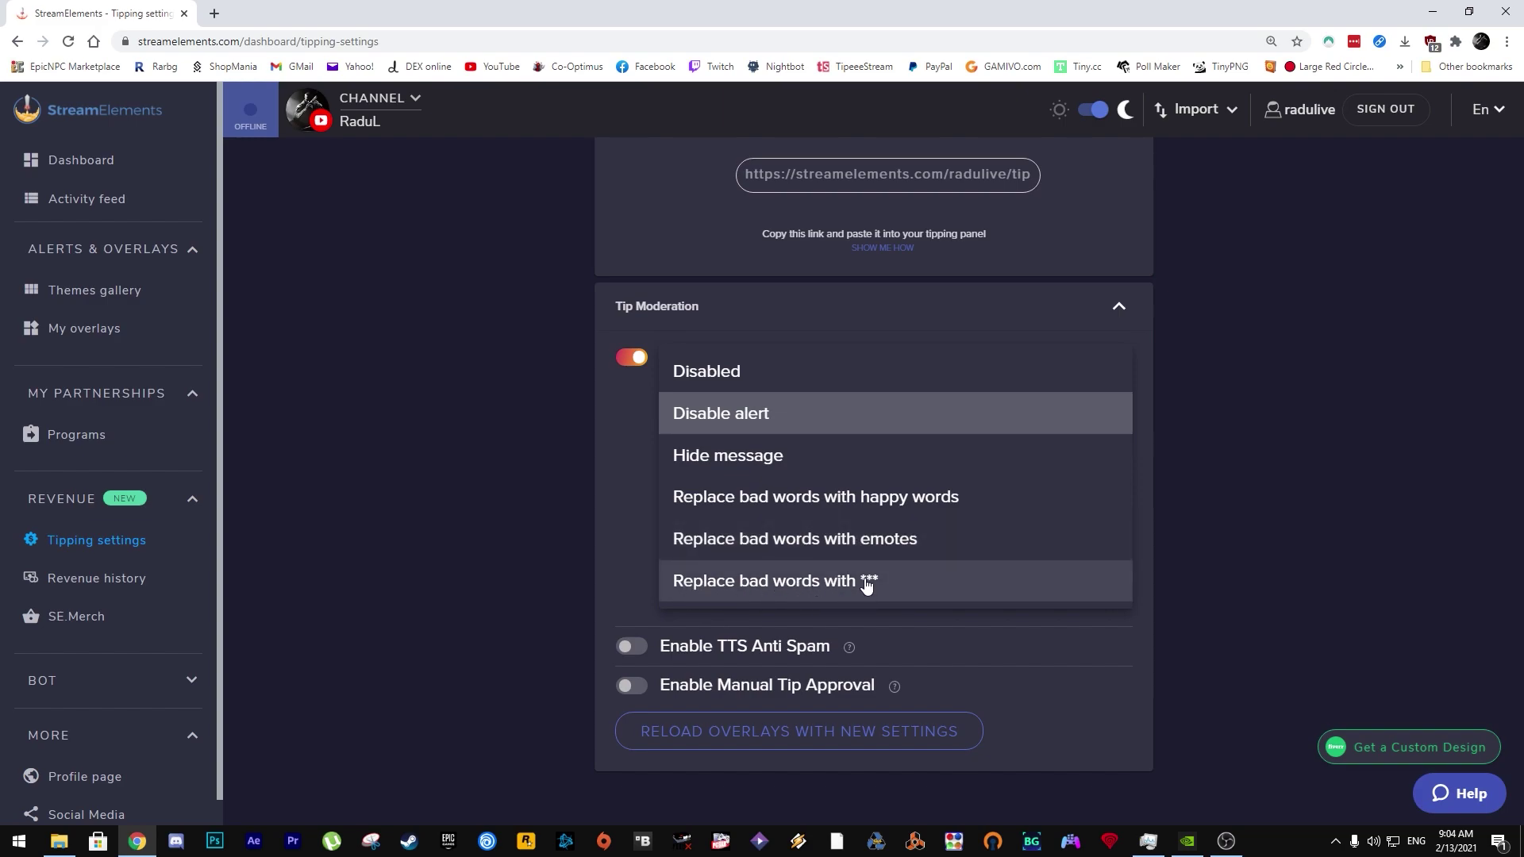
left_click(984, 316)
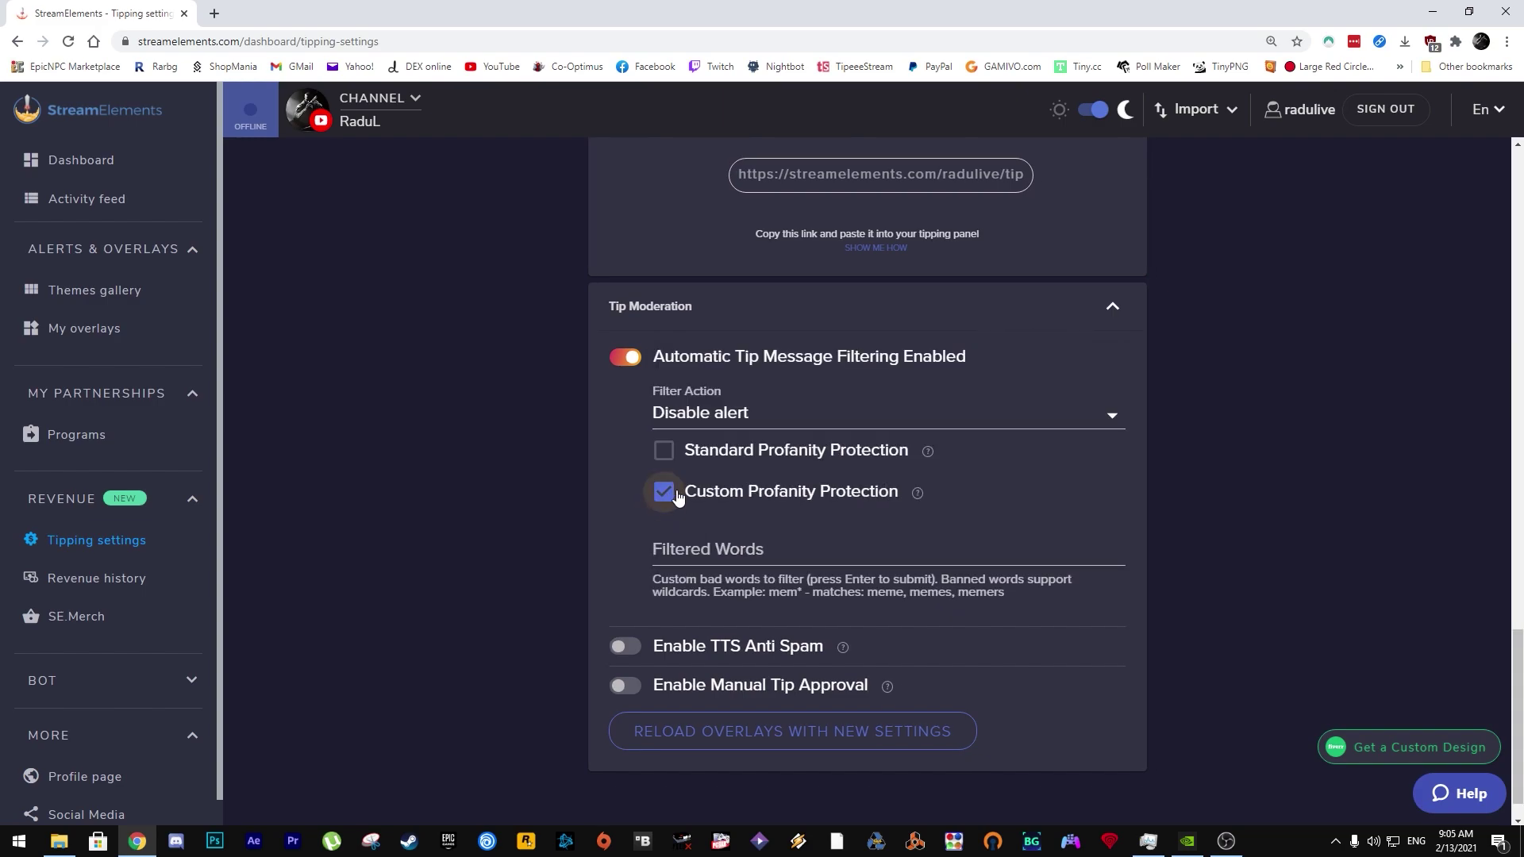
Step: Add 'prost' and 'nesimtit' to the custom Filtered Words list
left_click(678, 557)
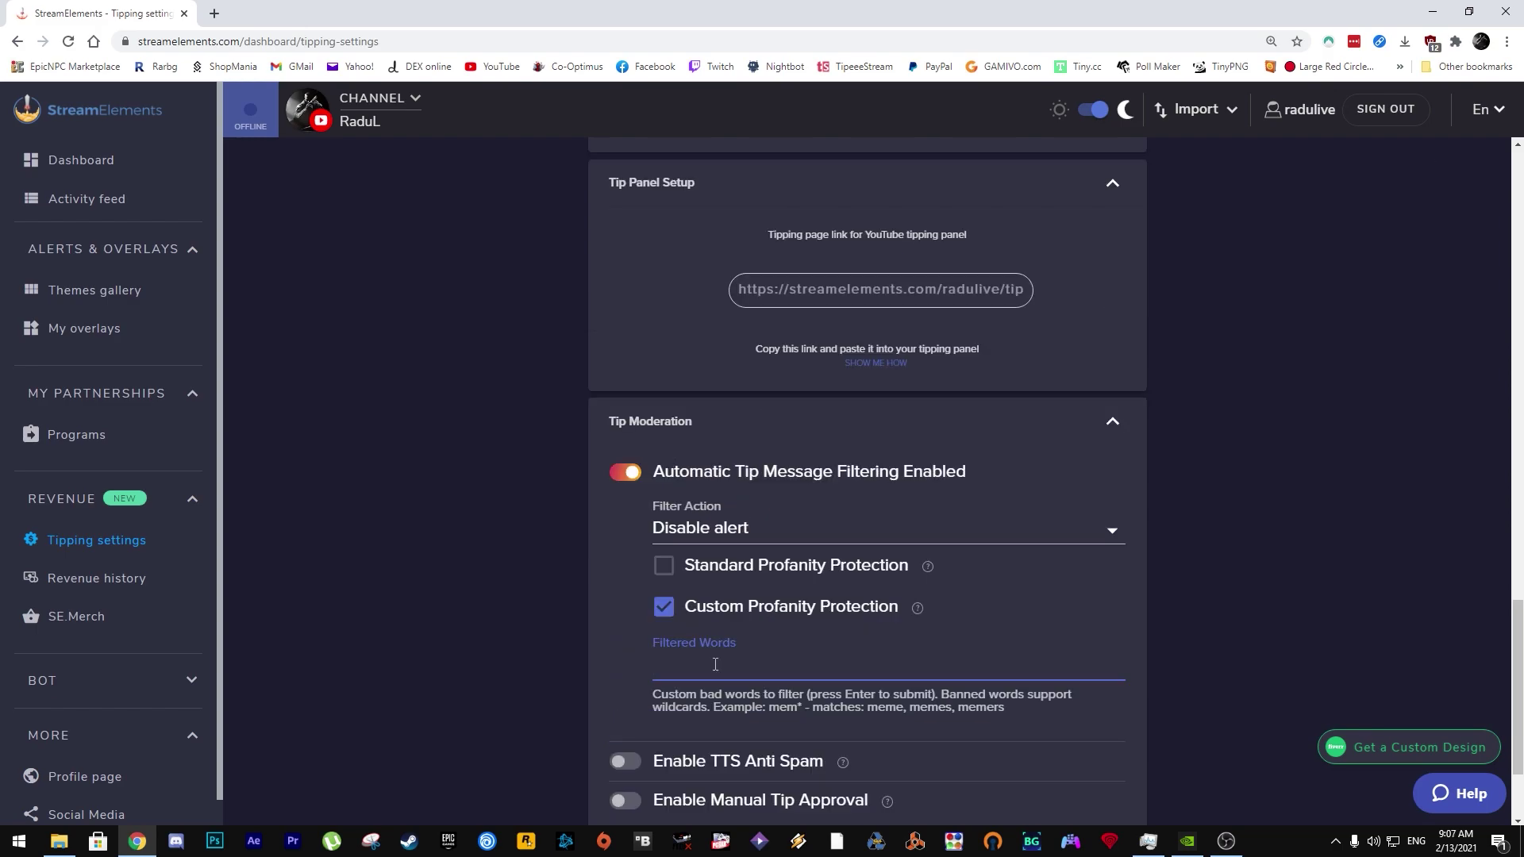
type("rost")
key("Return")
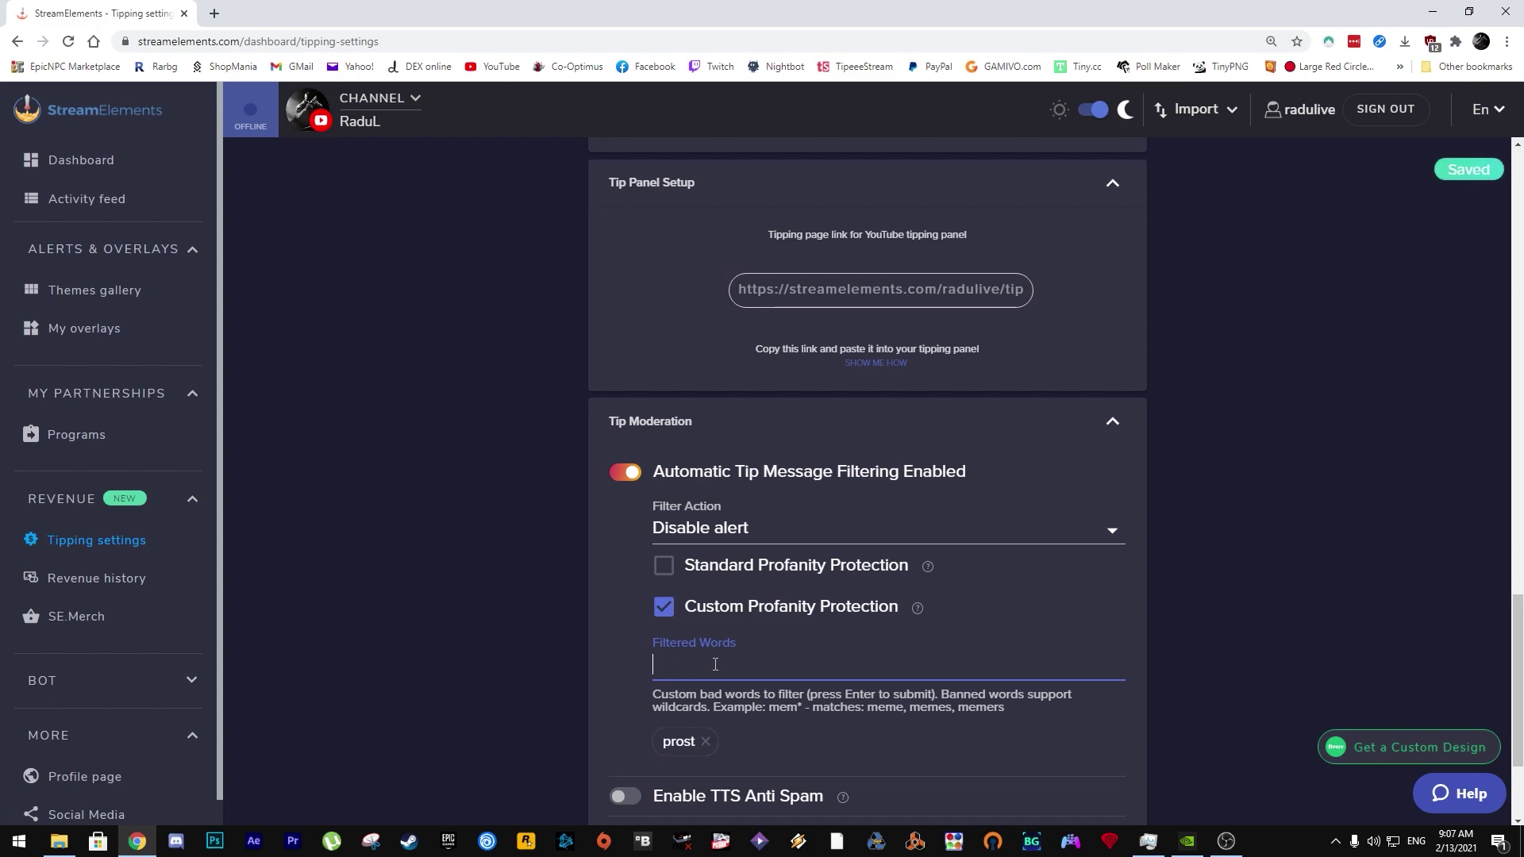
type("nesimt")
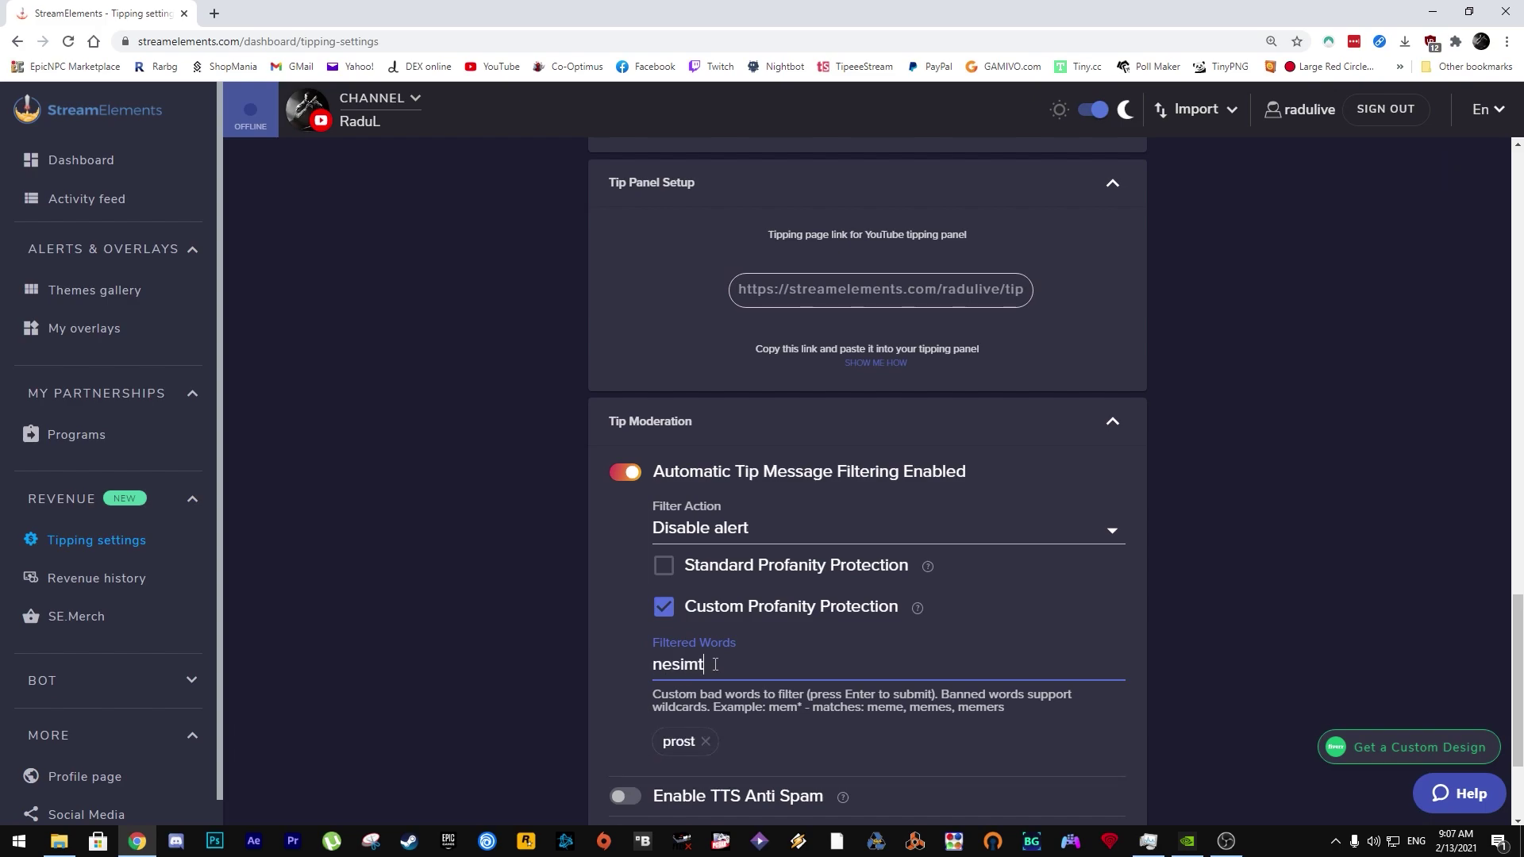
key("Return")
scroll(770, 552, "down", 2)
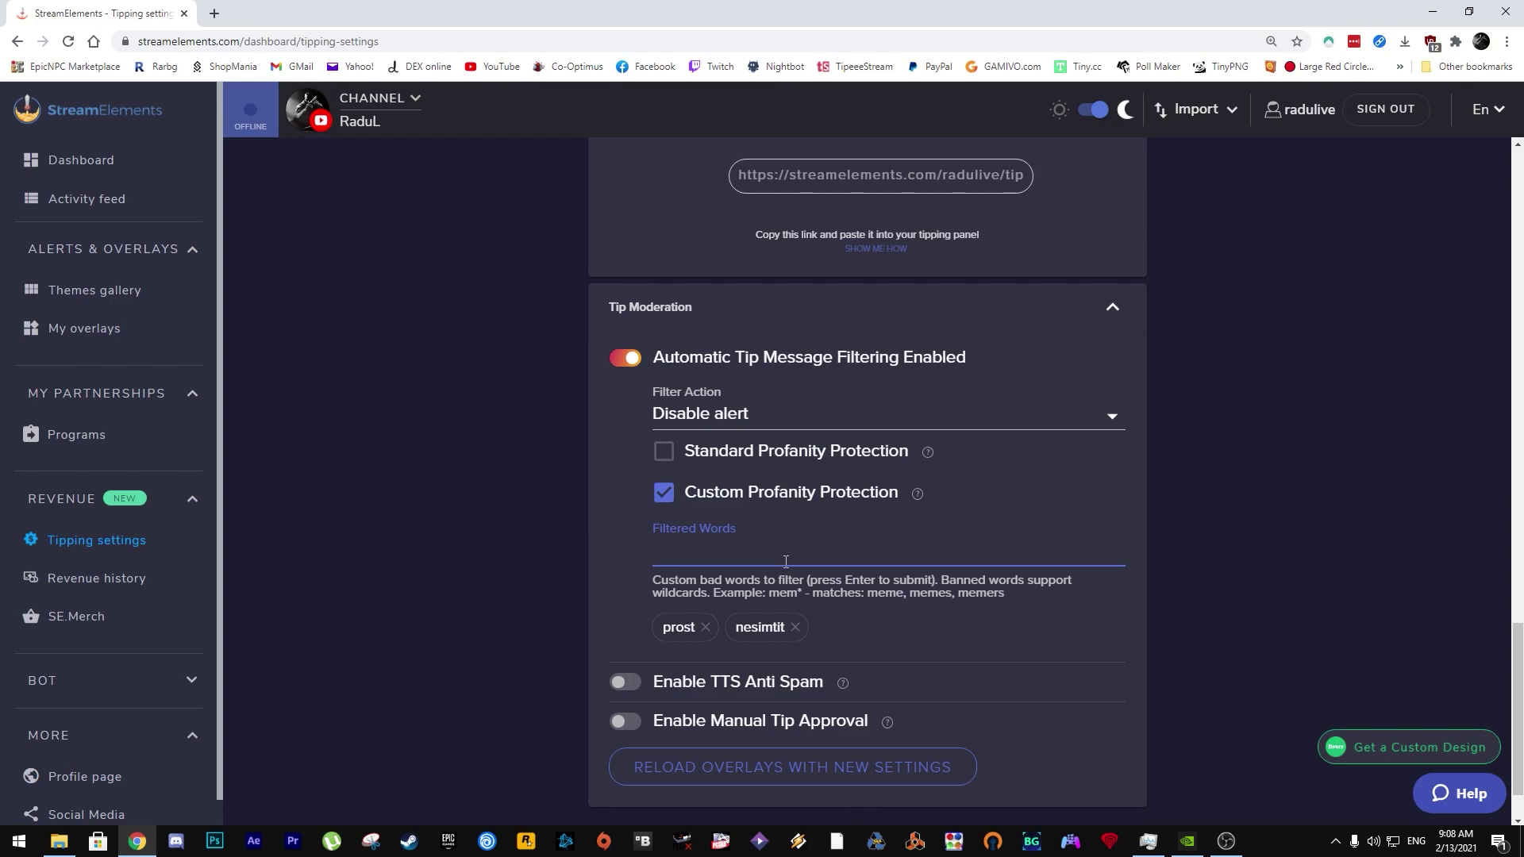
scroll(786, 561, "up", 13)
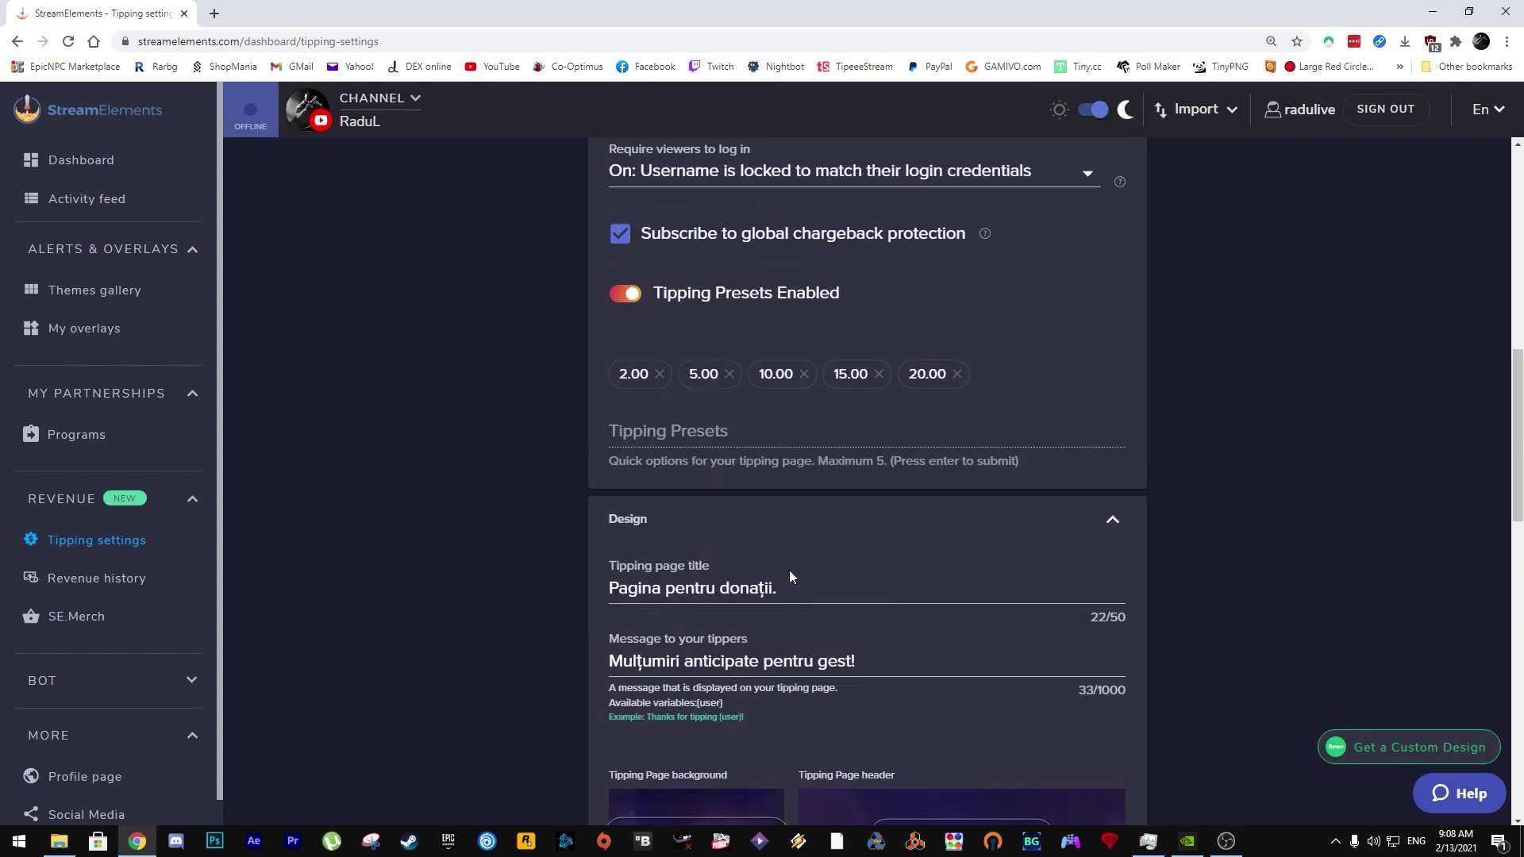
Step: Open the TEST YOUTUBE TUTORIAL overlay from My overlays in the overlay editor
scroll(790, 569, "up", 12)
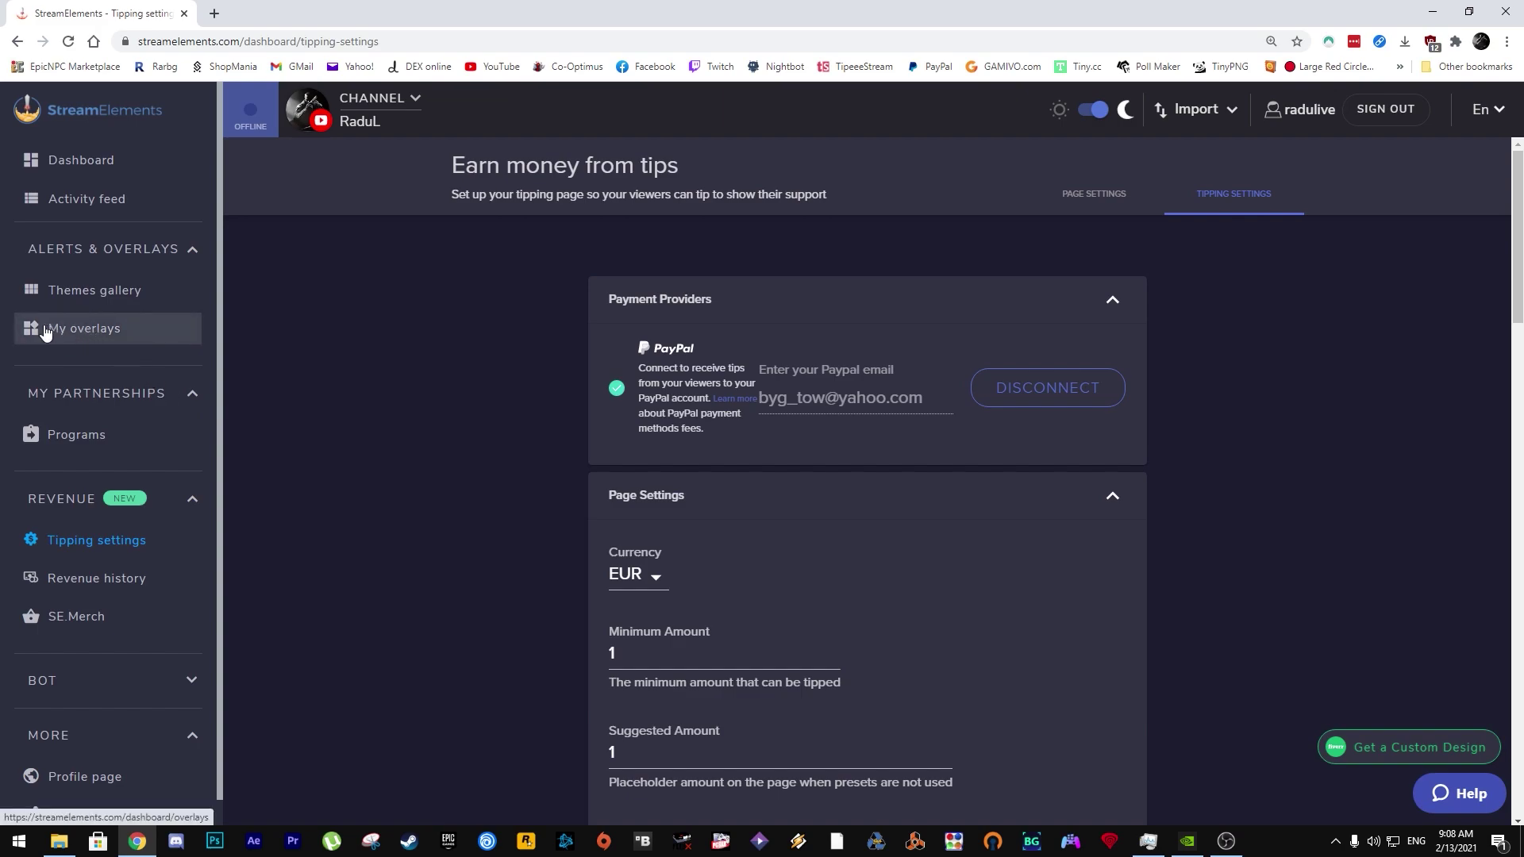
left_click(85, 329)
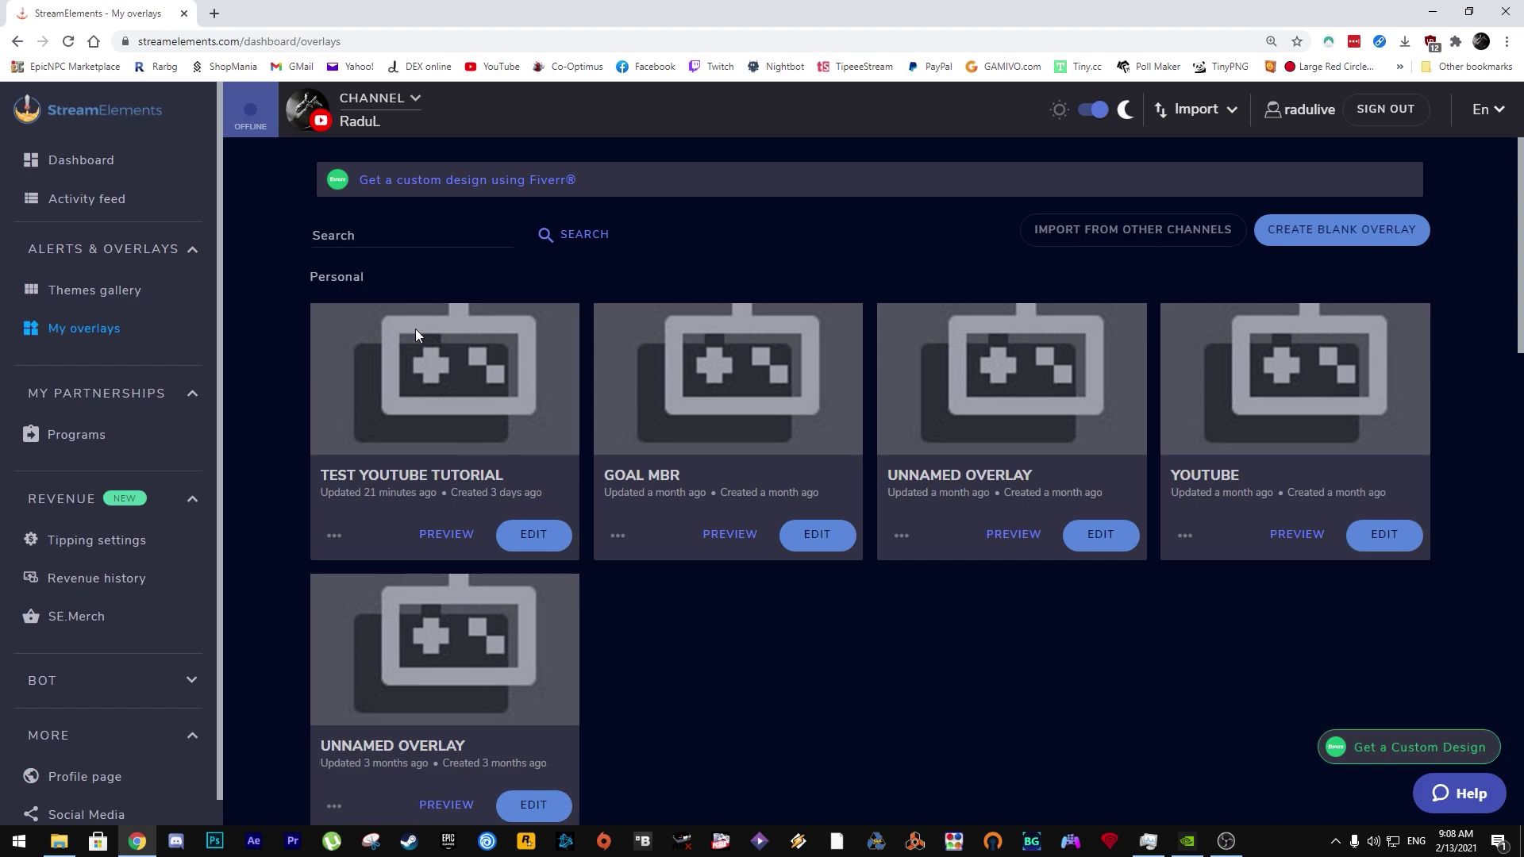
left_click(534, 536)
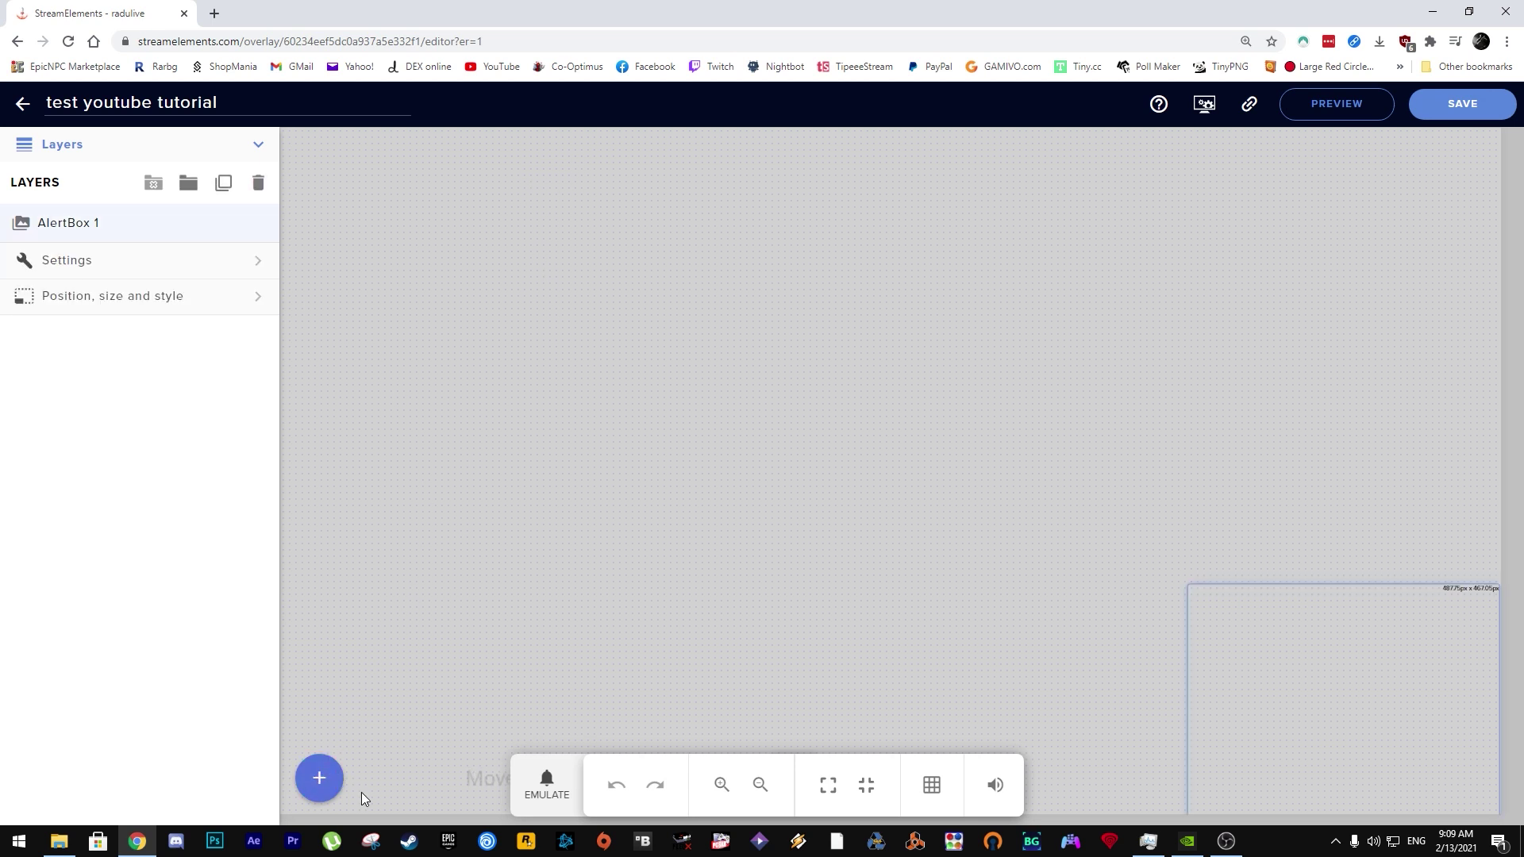
Step: Add a new AlertBox widget and move it toward the canvas centre
left_click(322, 778)
mouse_move(391, 392)
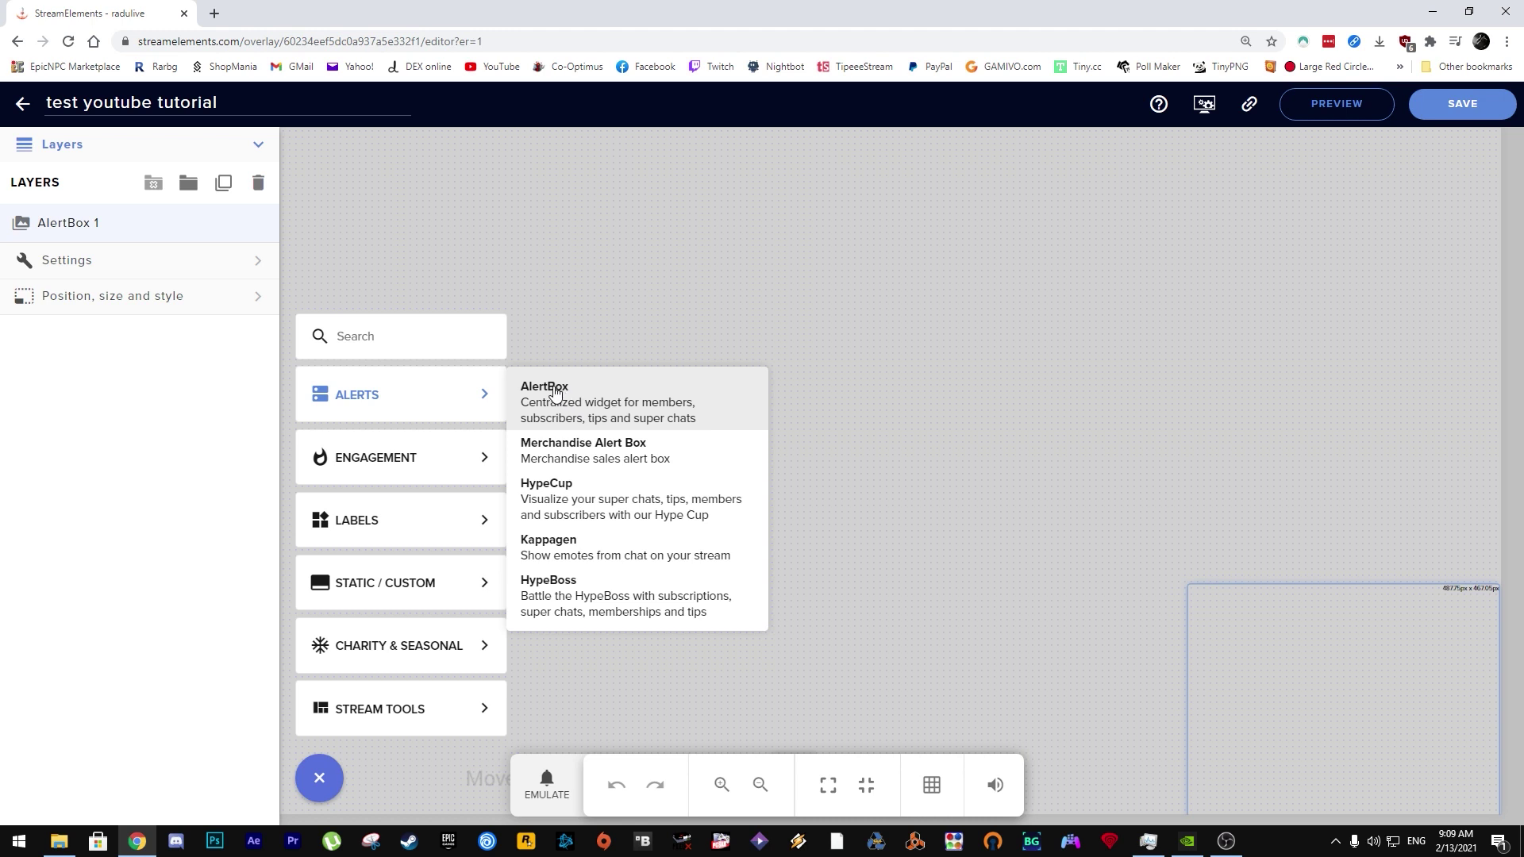
left_click(555, 393)
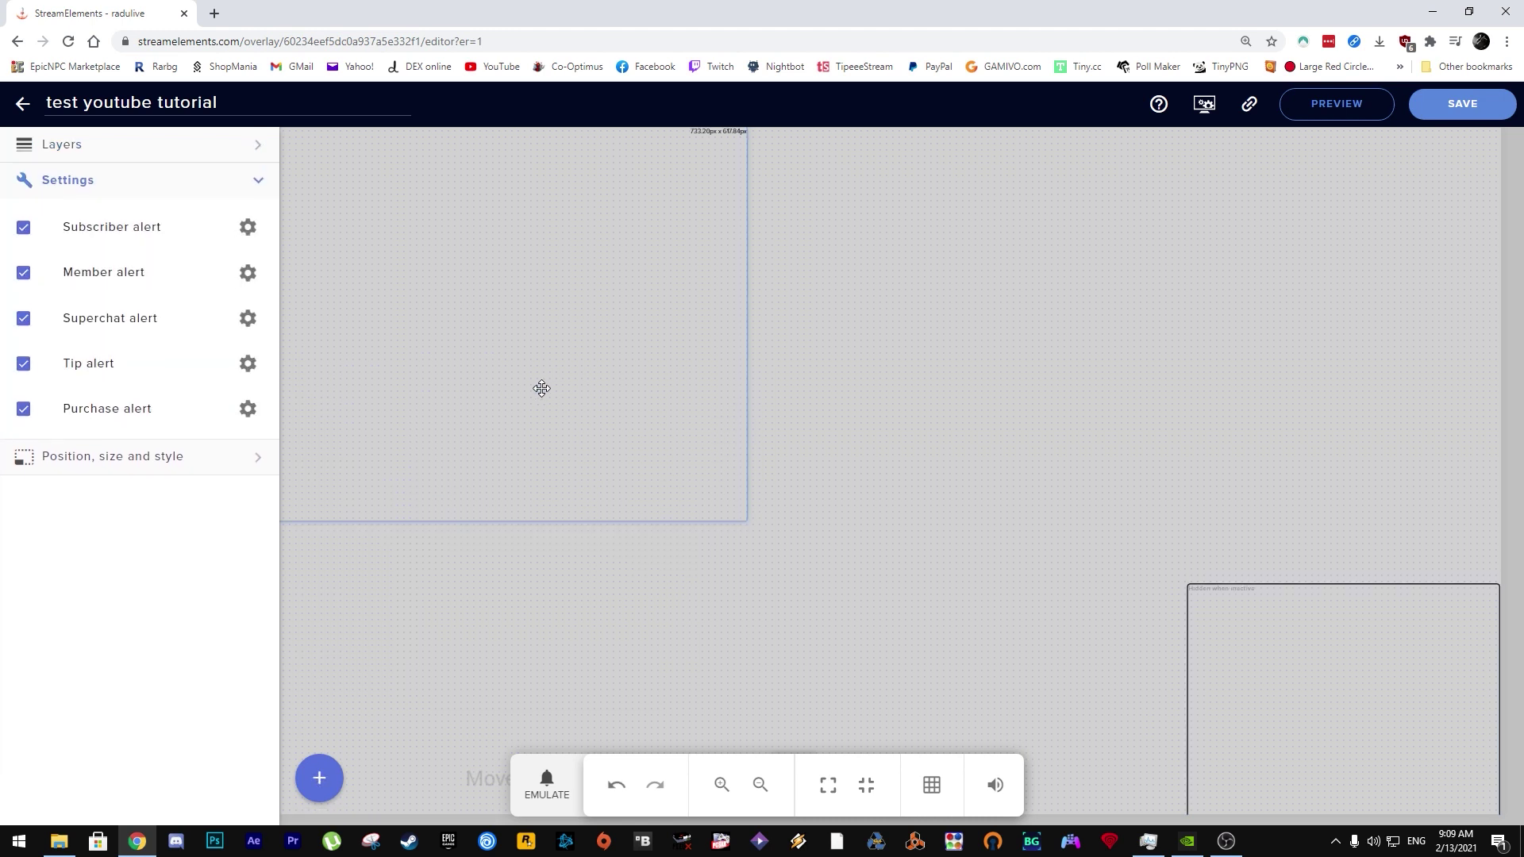
left_click_drag(532, 380, 718, 340)
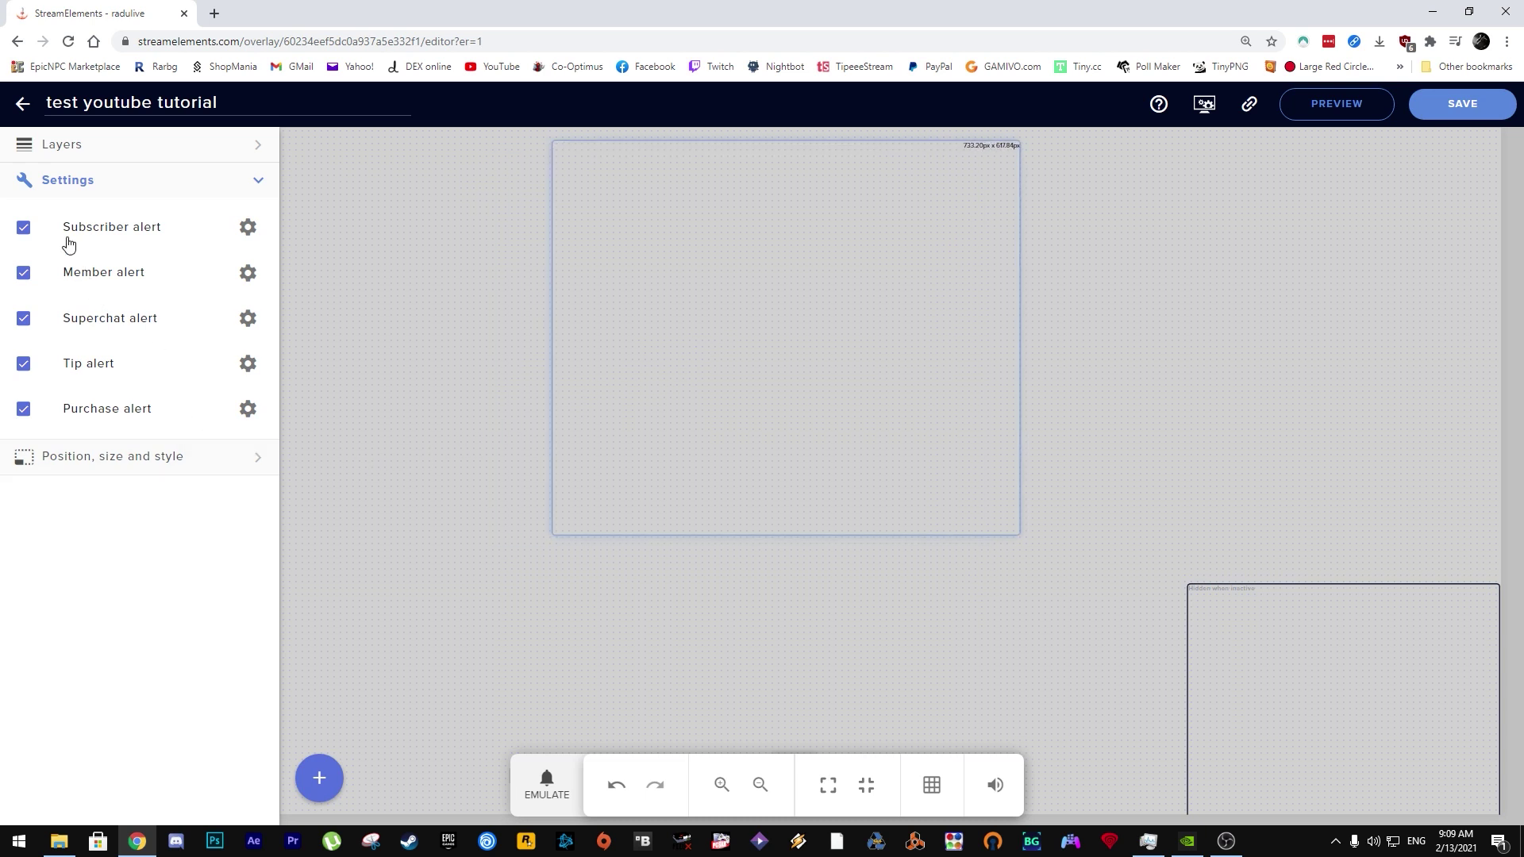
Step: Disable subscriber, member, superchat and purchase alerts, leaving only Tip alert
left_click(22, 230)
left_click(23, 273)
left_click(21, 320)
left_click(22, 409)
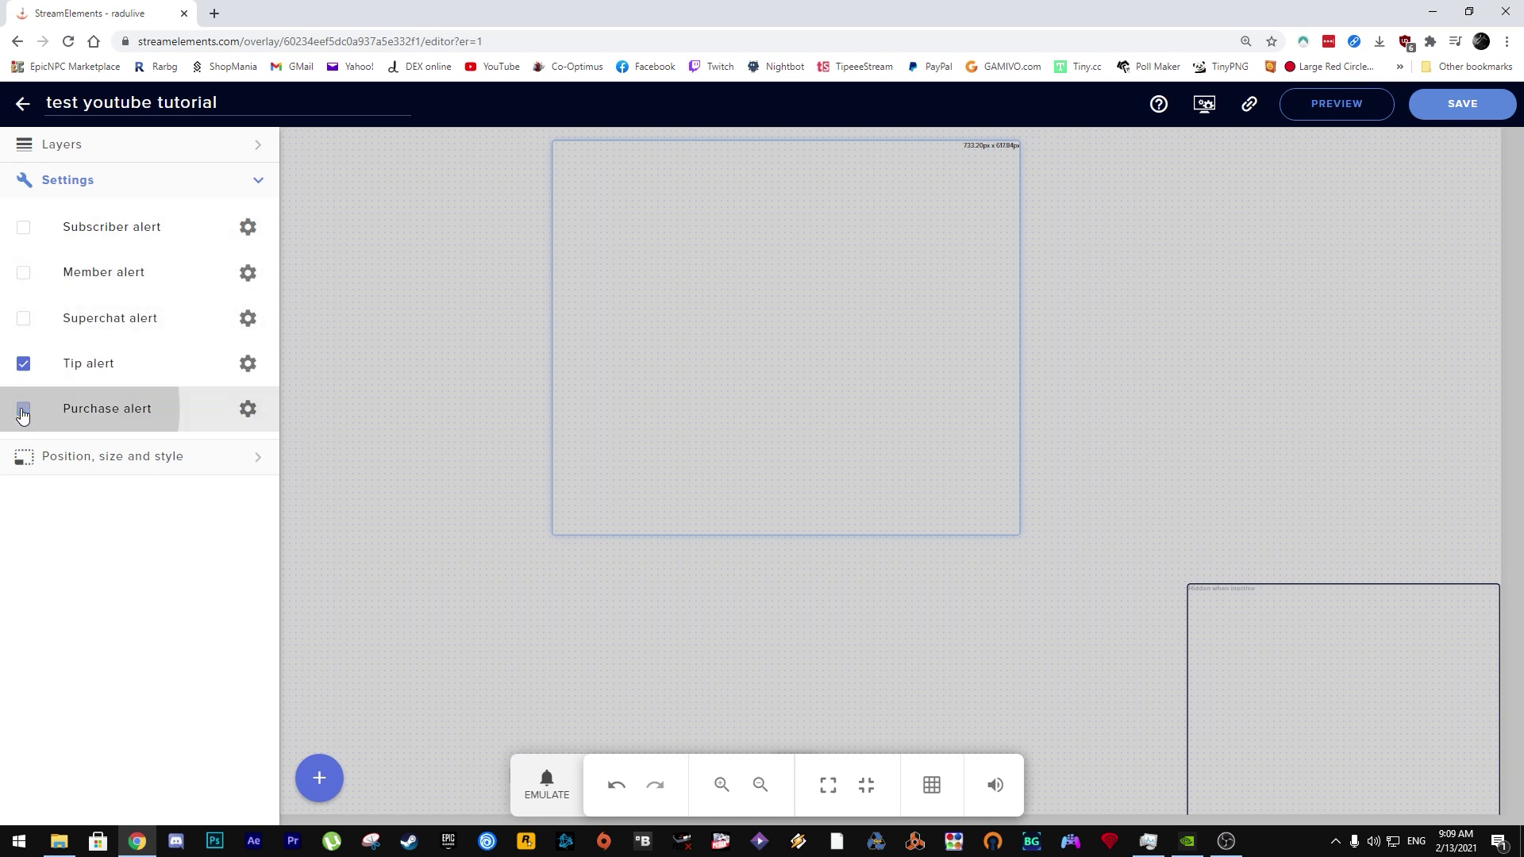
Step: Enable tip messages, reword the alert to '{name} a donat {currency}{amount}!', and save the overlay
left_click(249, 364)
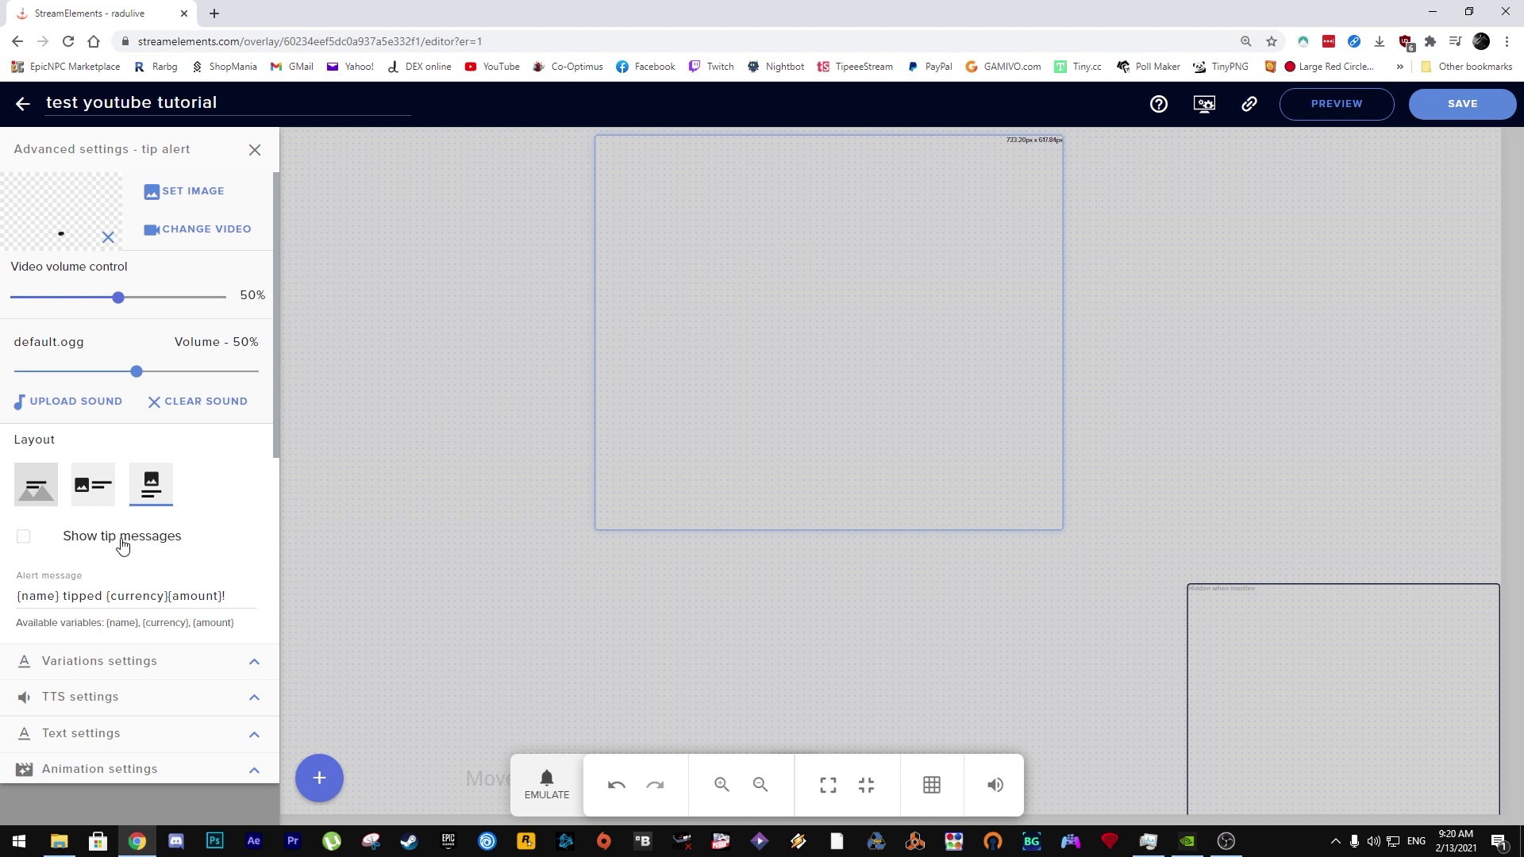
left_click(25, 539)
left_click(17, 584)
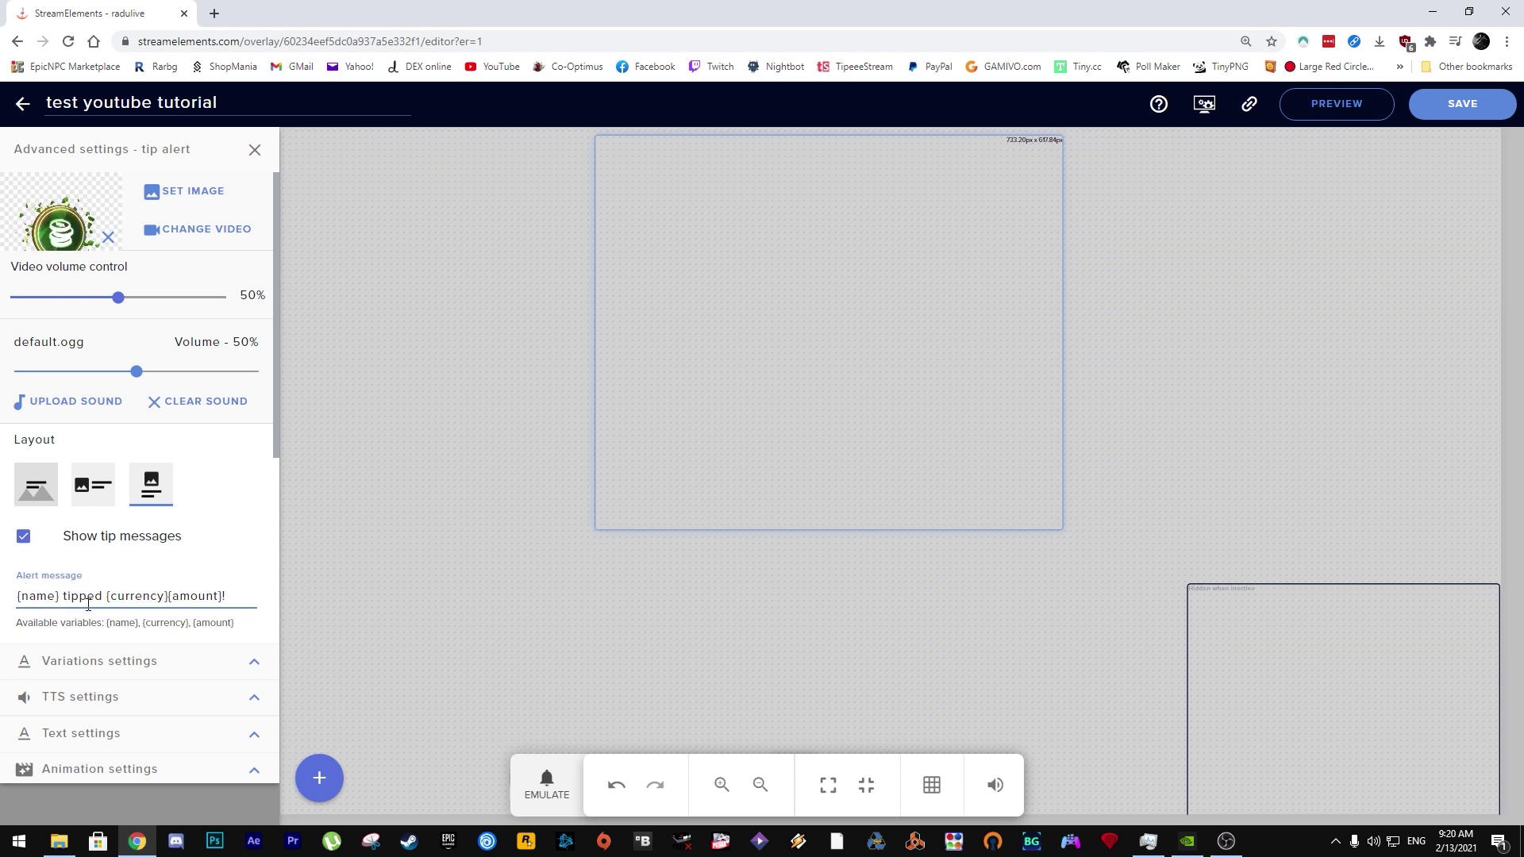
left_click_drag(104, 596, 61, 596)
type("a donat")
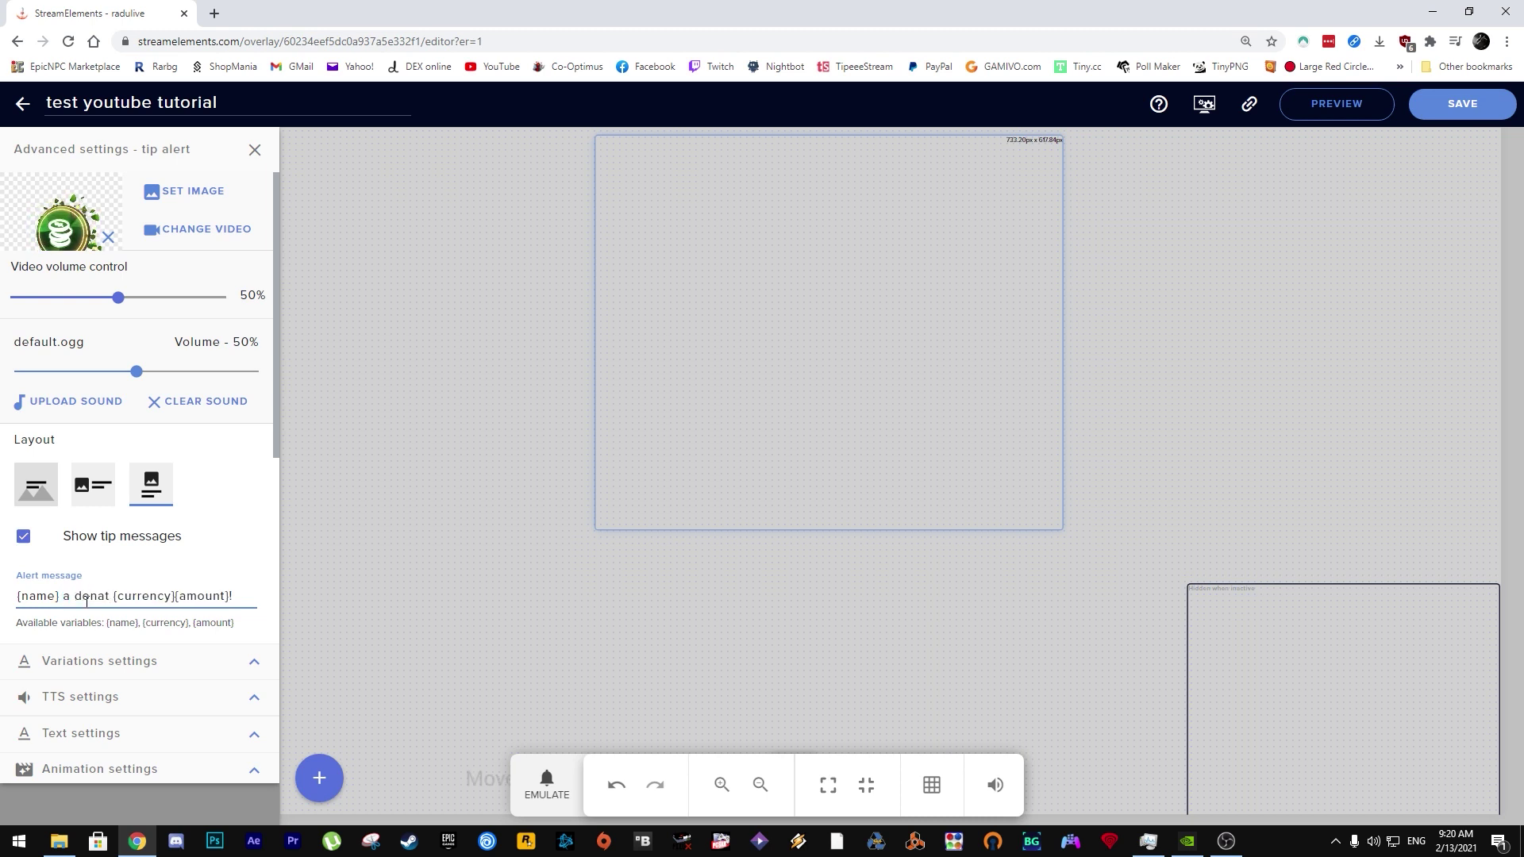
scroll(96, 601, "down", 4)
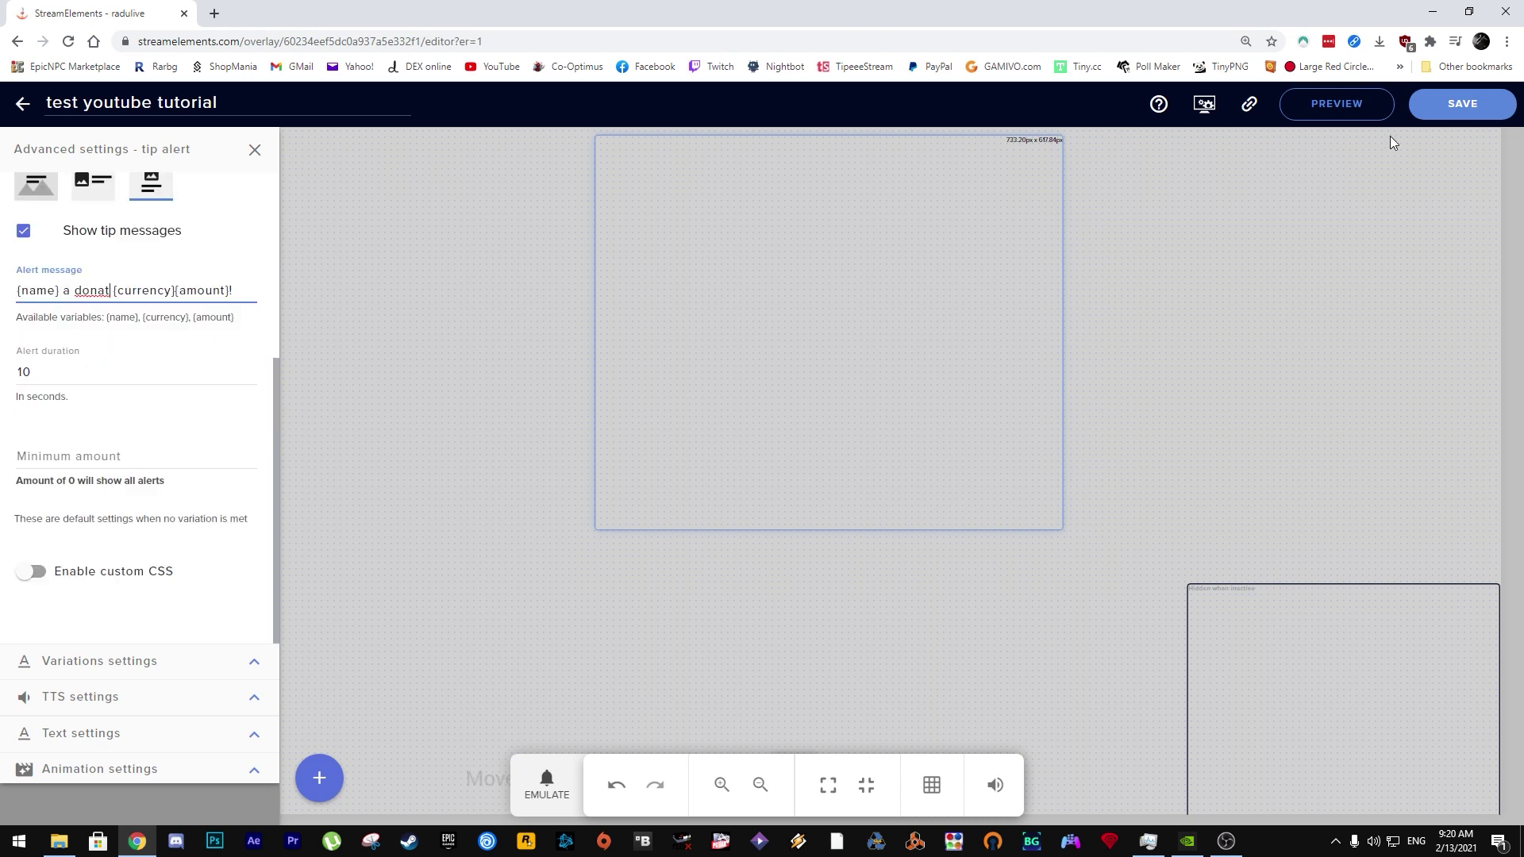
left_click(1457, 111)
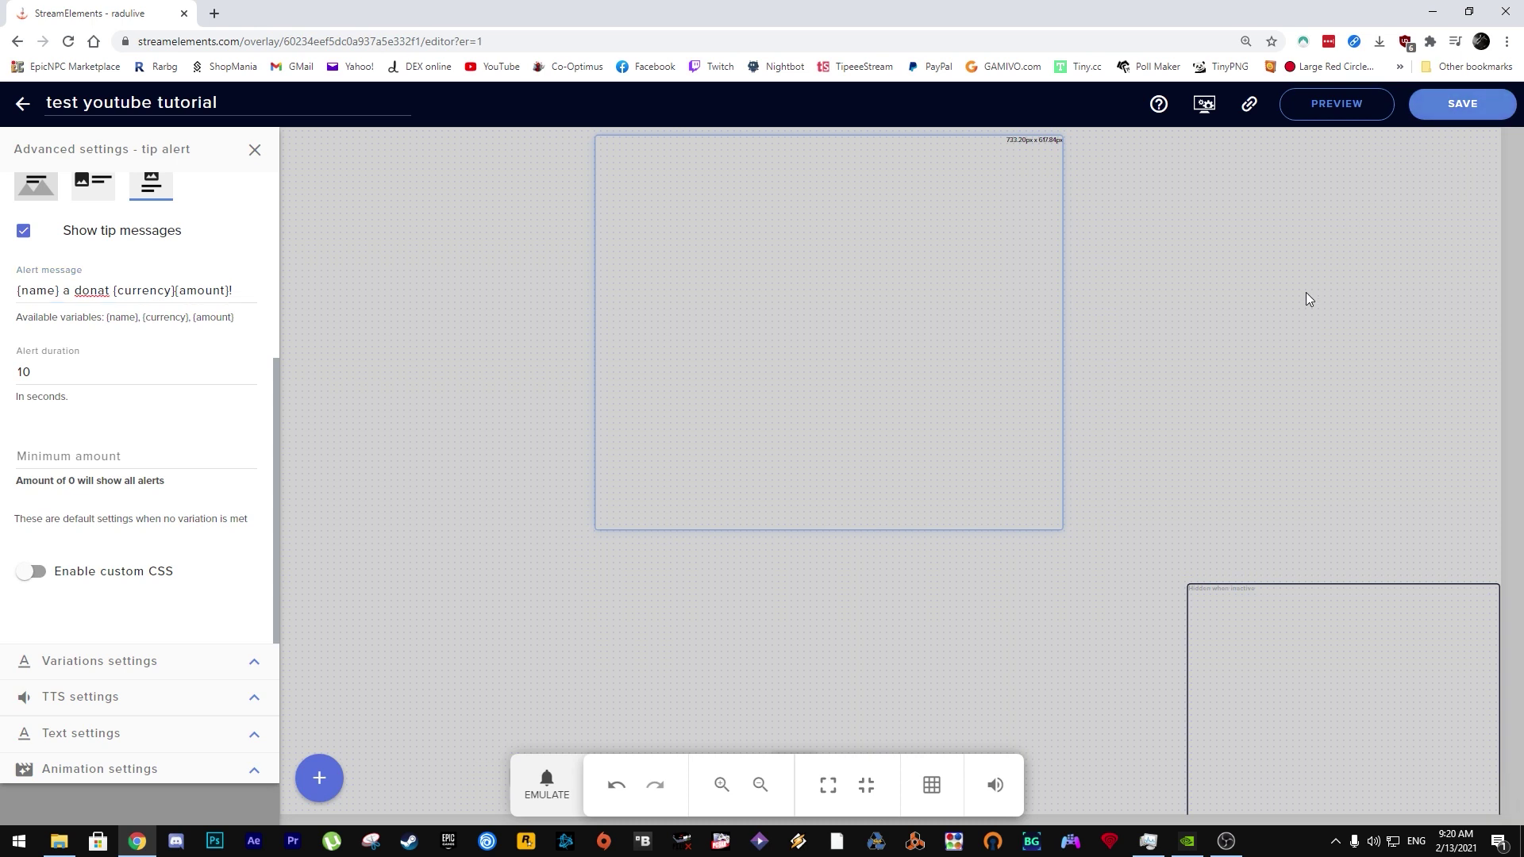
Step: Emulate two test tips (showing the reworded €39 alert), move the tip alert box to the lower left, and save the overlay
left_click(549, 789)
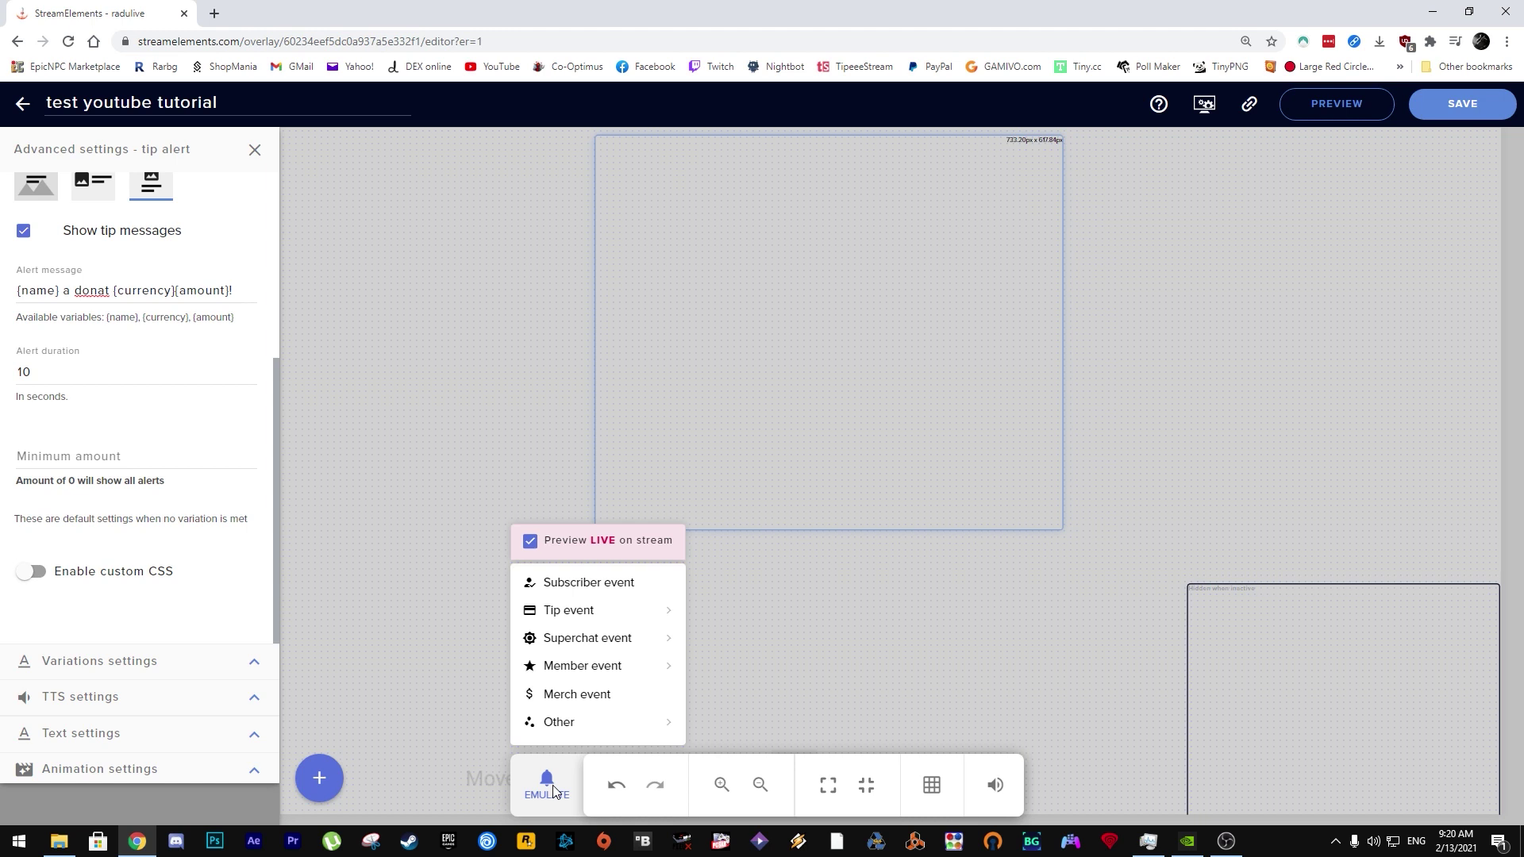
mouse_move(559, 616)
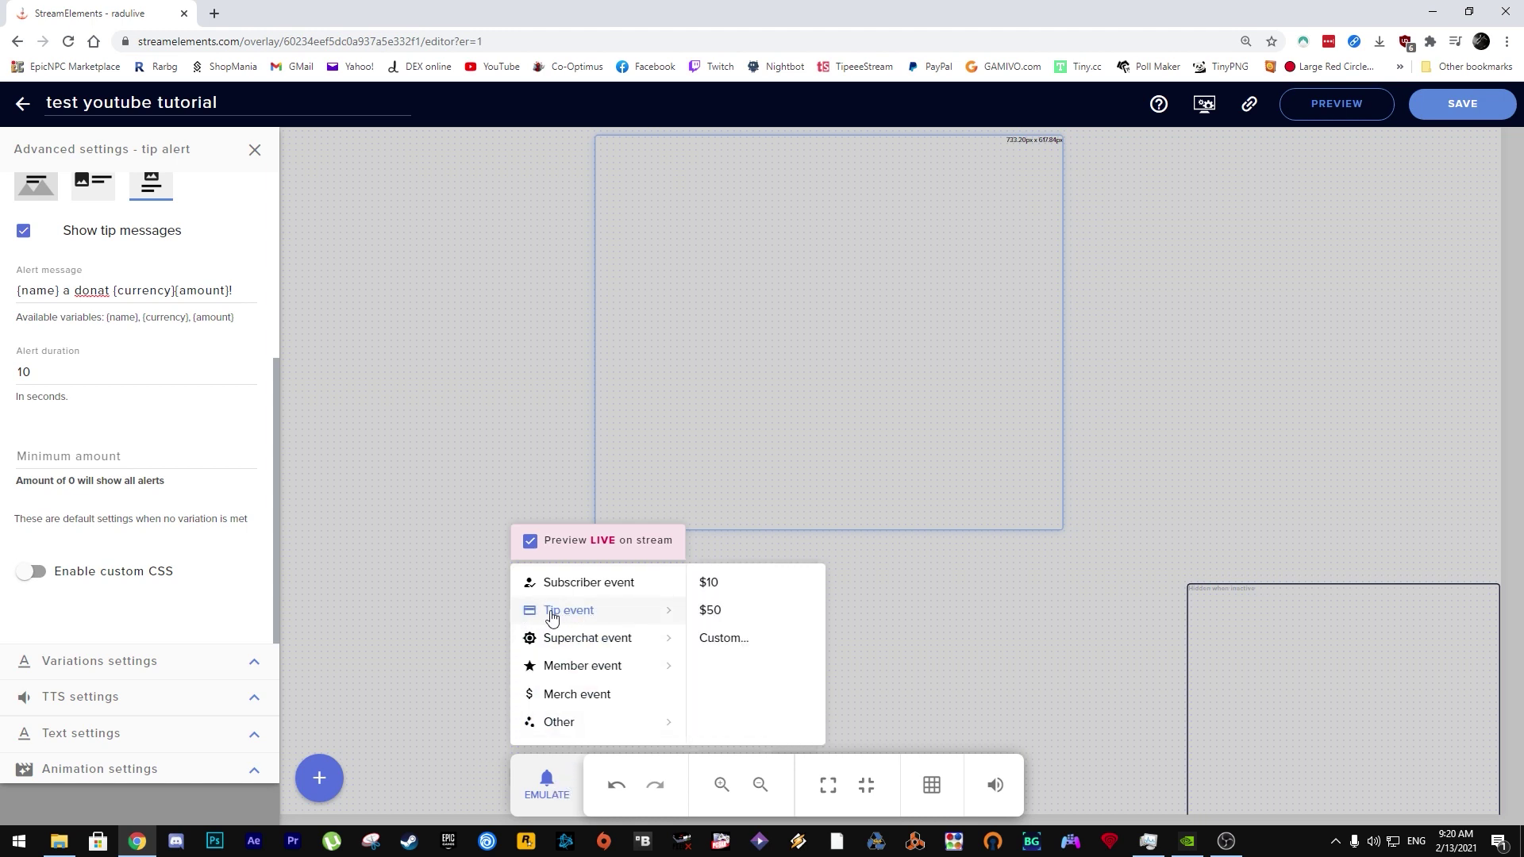
left_click(563, 617)
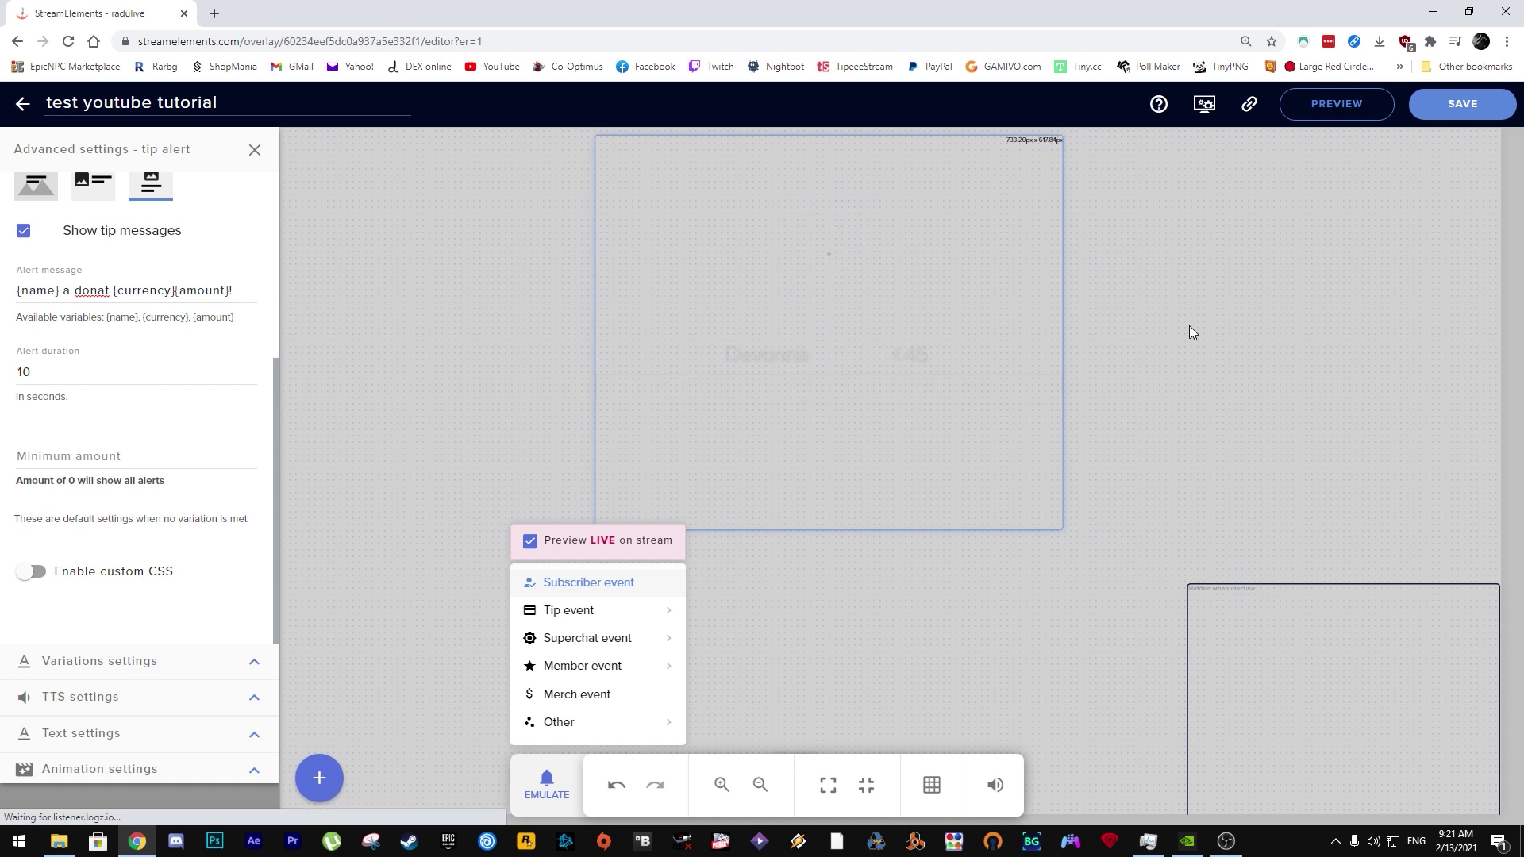
left_click(553, 616)
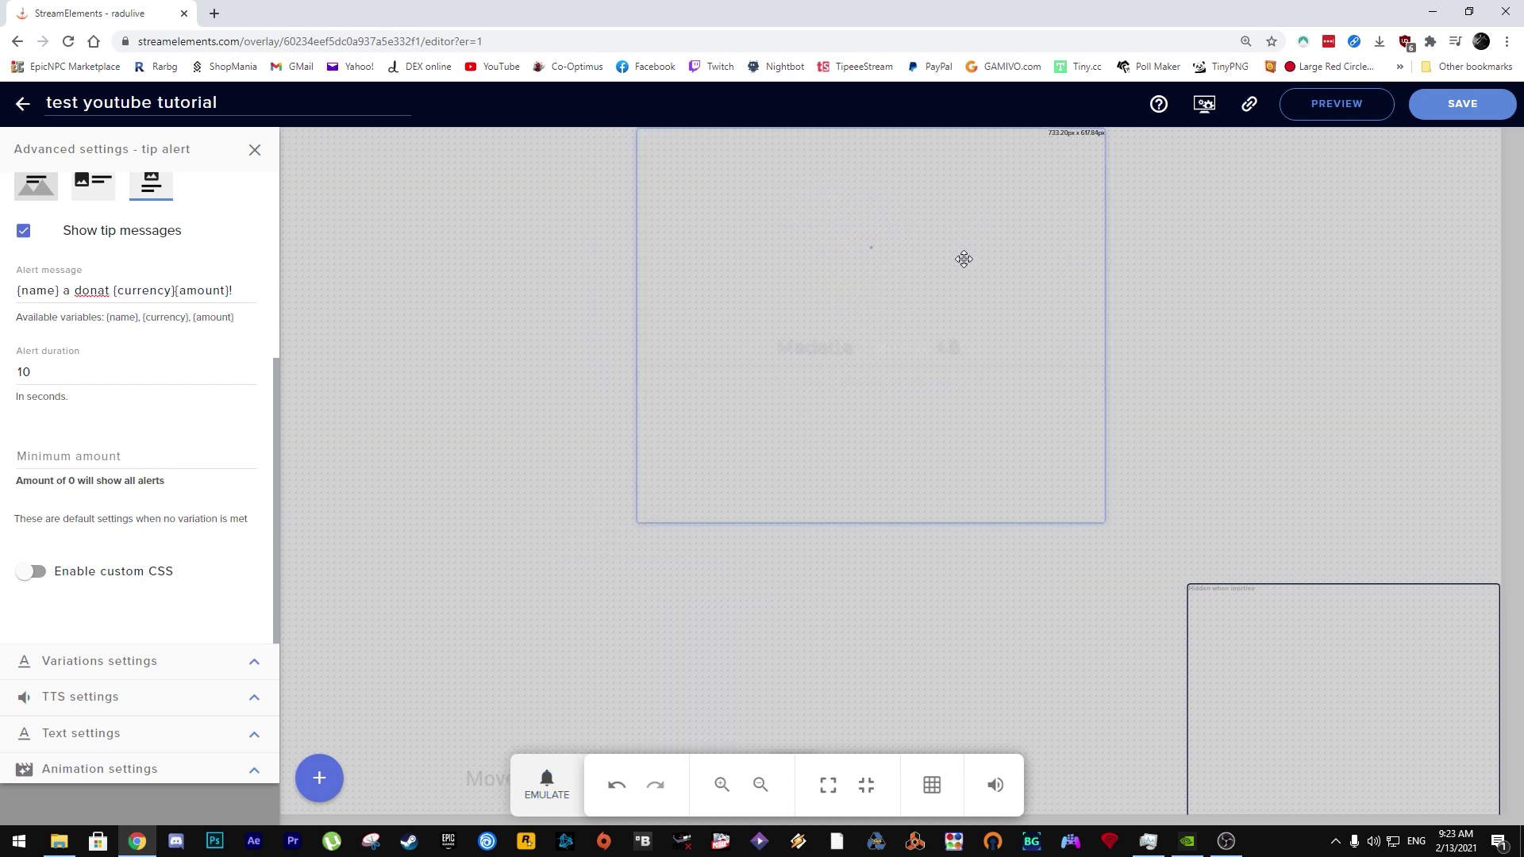
left_click_drag(999, 231, 645, 519)
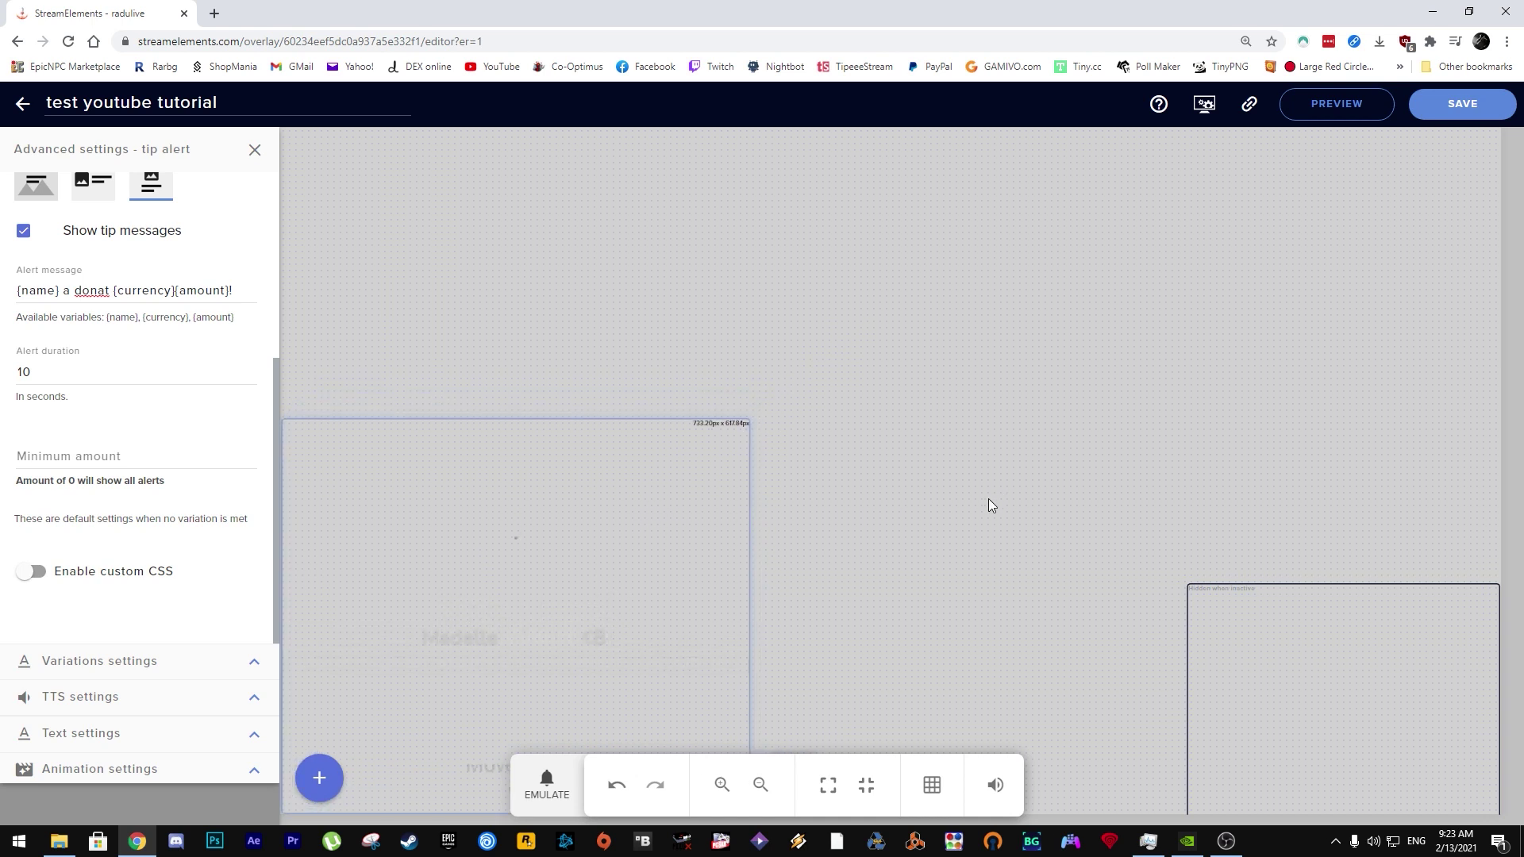
left_click(1483, 104)
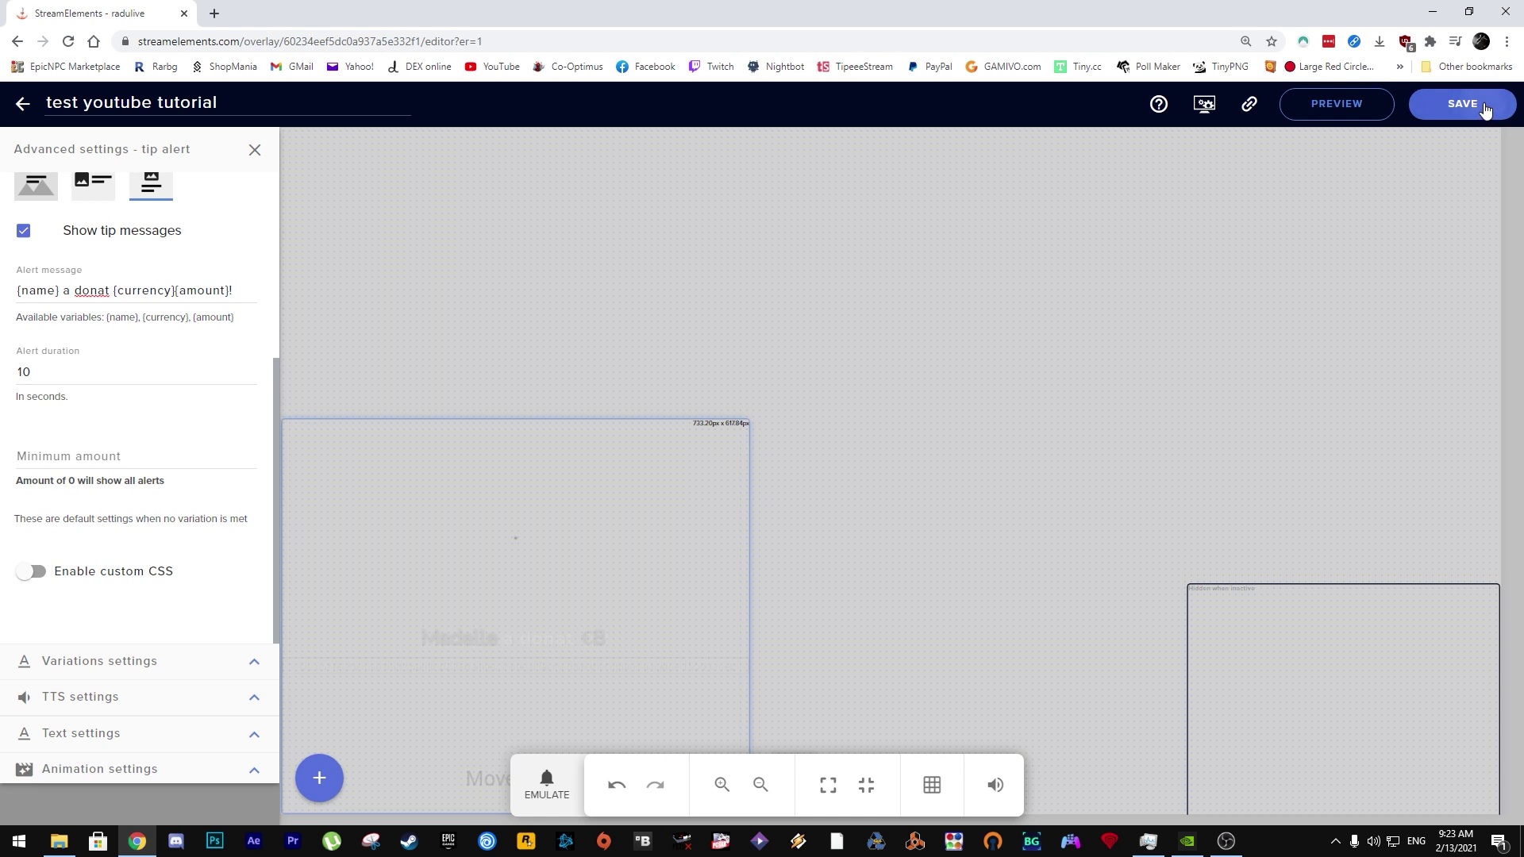
Step: With the browser beside OBS, emulate a tip event and watch the alert play in the OBS scene
left_click_drag(1003, 17, 513, 35)
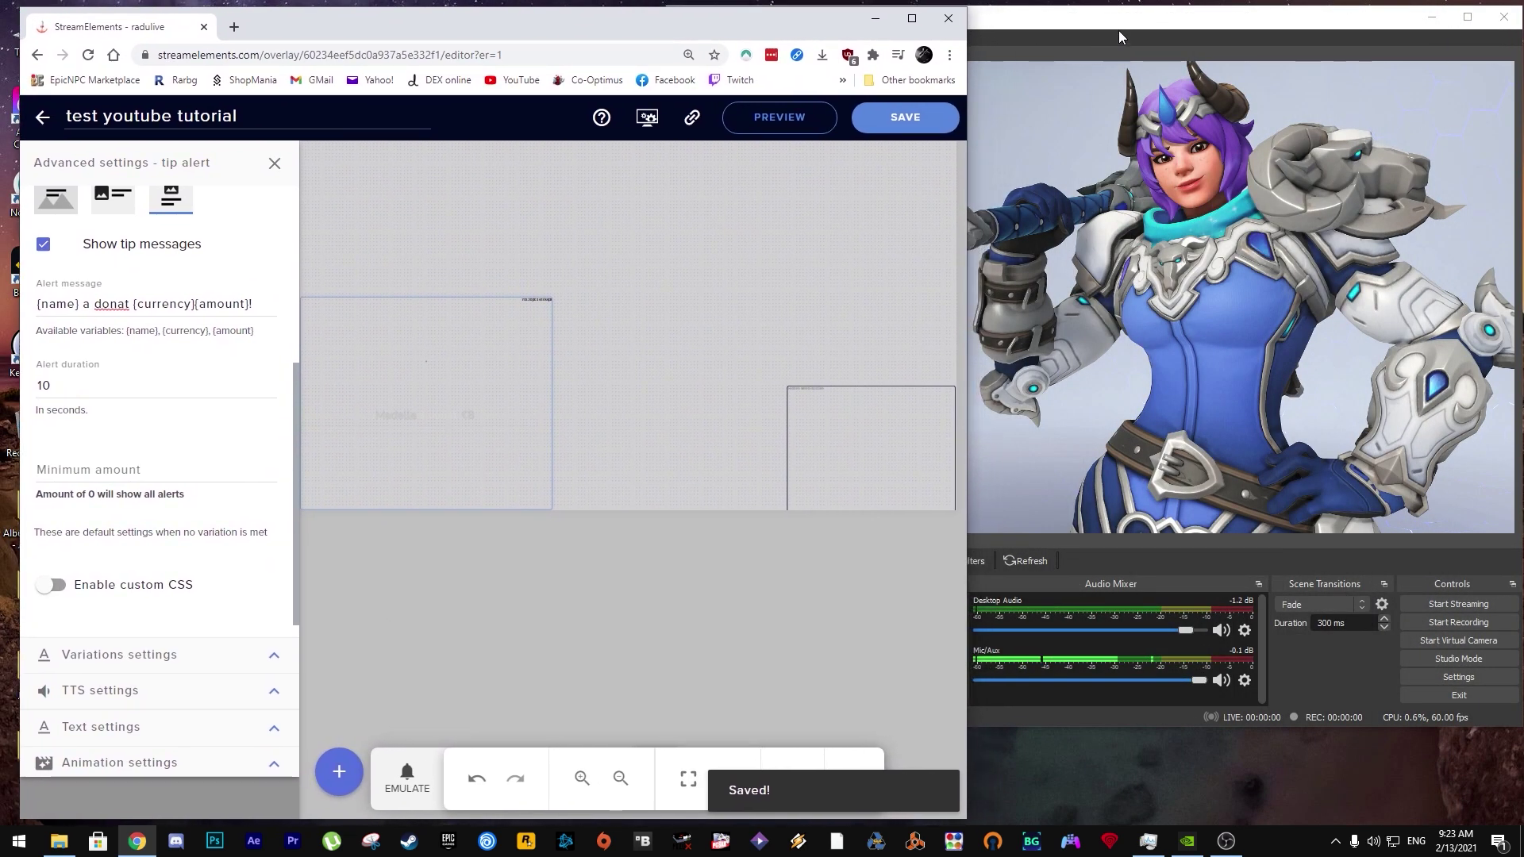
left_click(404, 794)
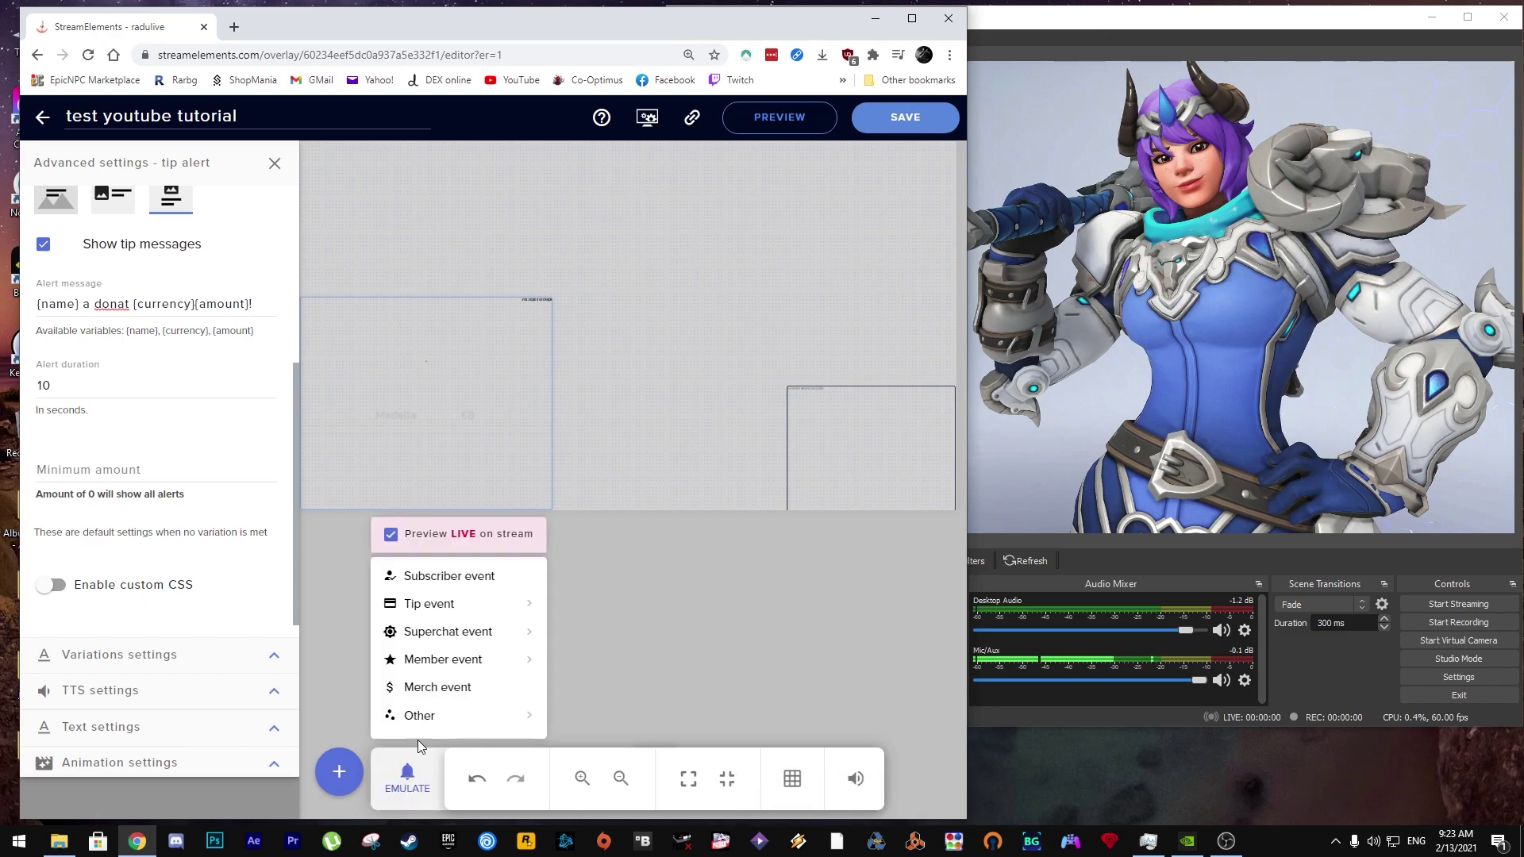
left_click(445, 615)
left_click(1207, 19)
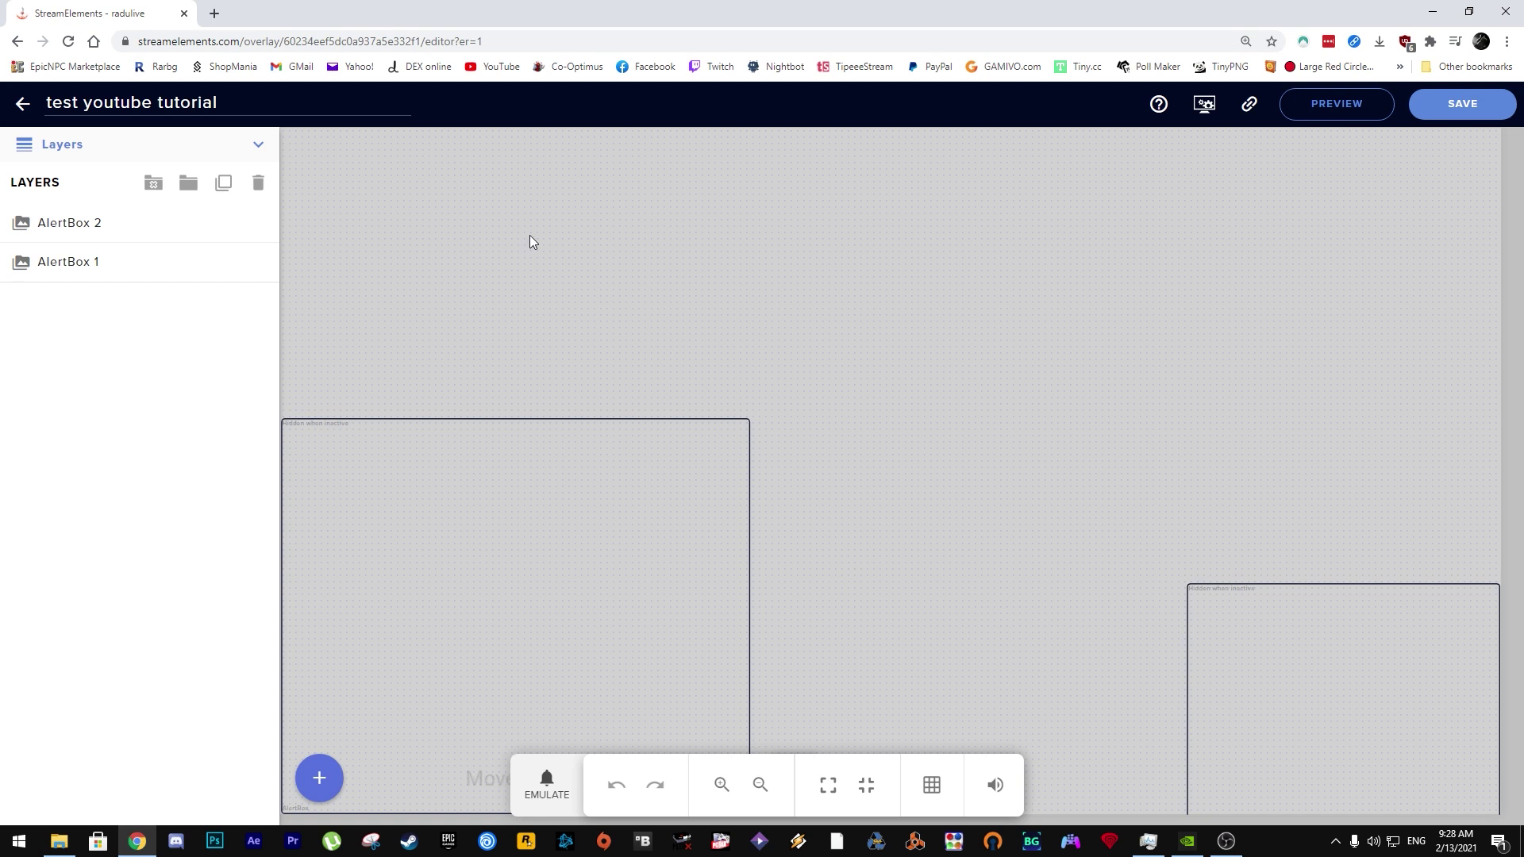
Step: From the overlays list, open Tipping settings, expand Tip Panel Setup, and copy the YouTube tipping page link
left_click(22, 103)
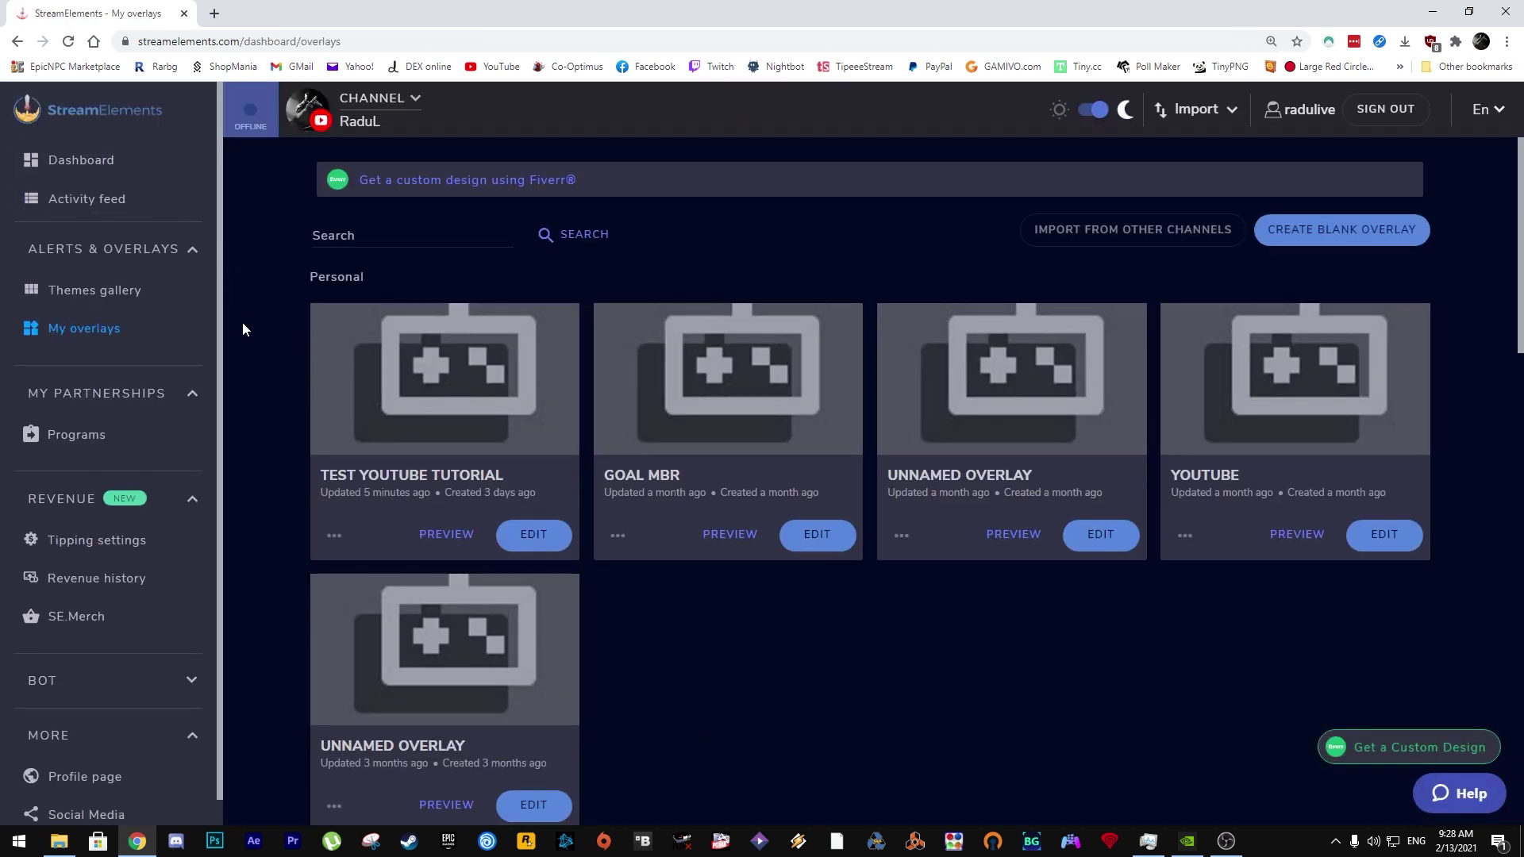
left_click(98, 546)
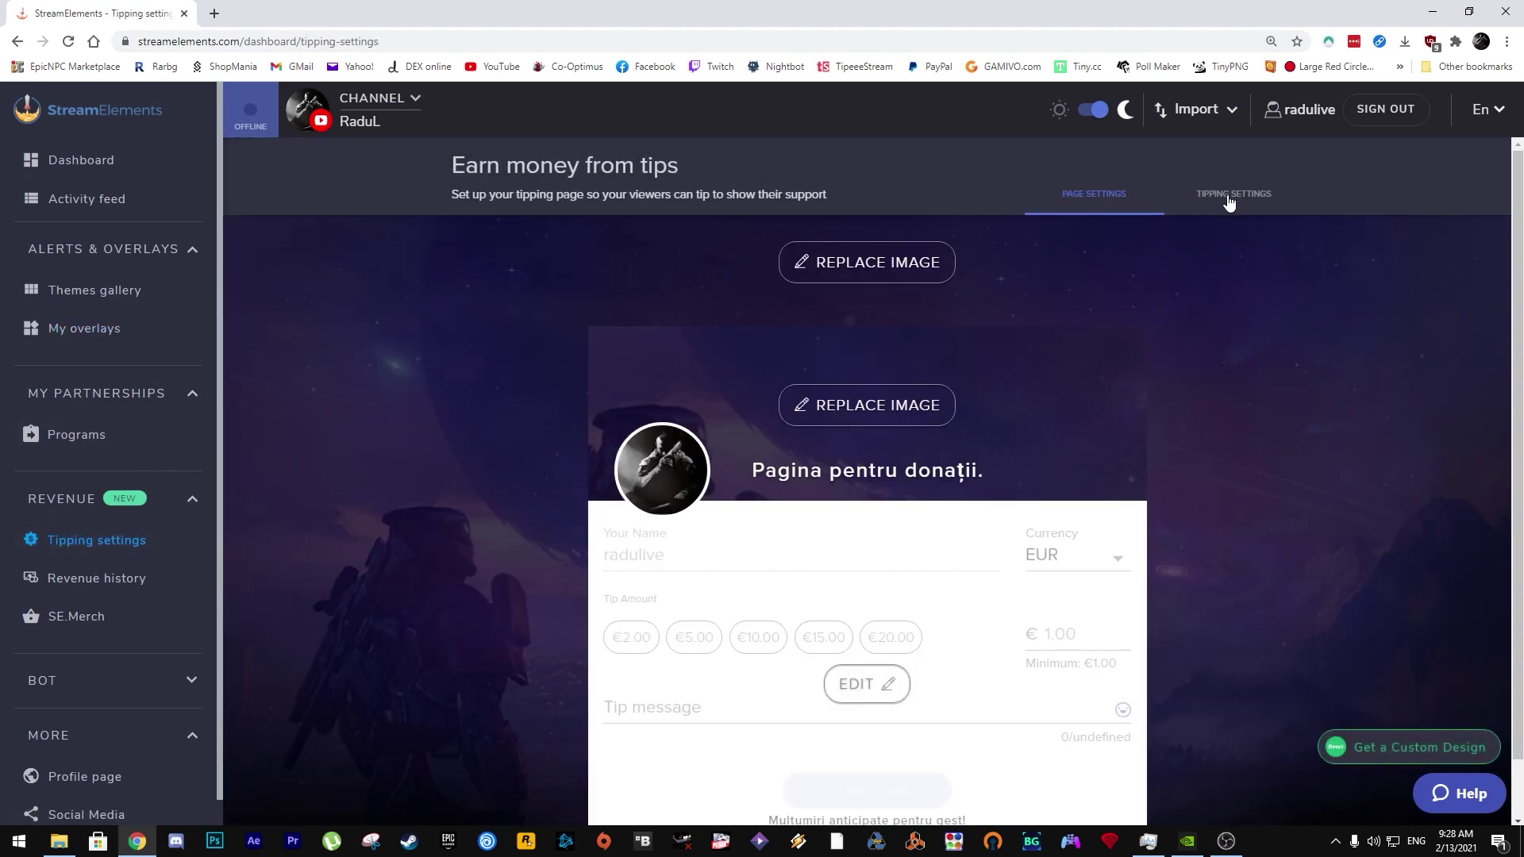
left_click(1239, 198)
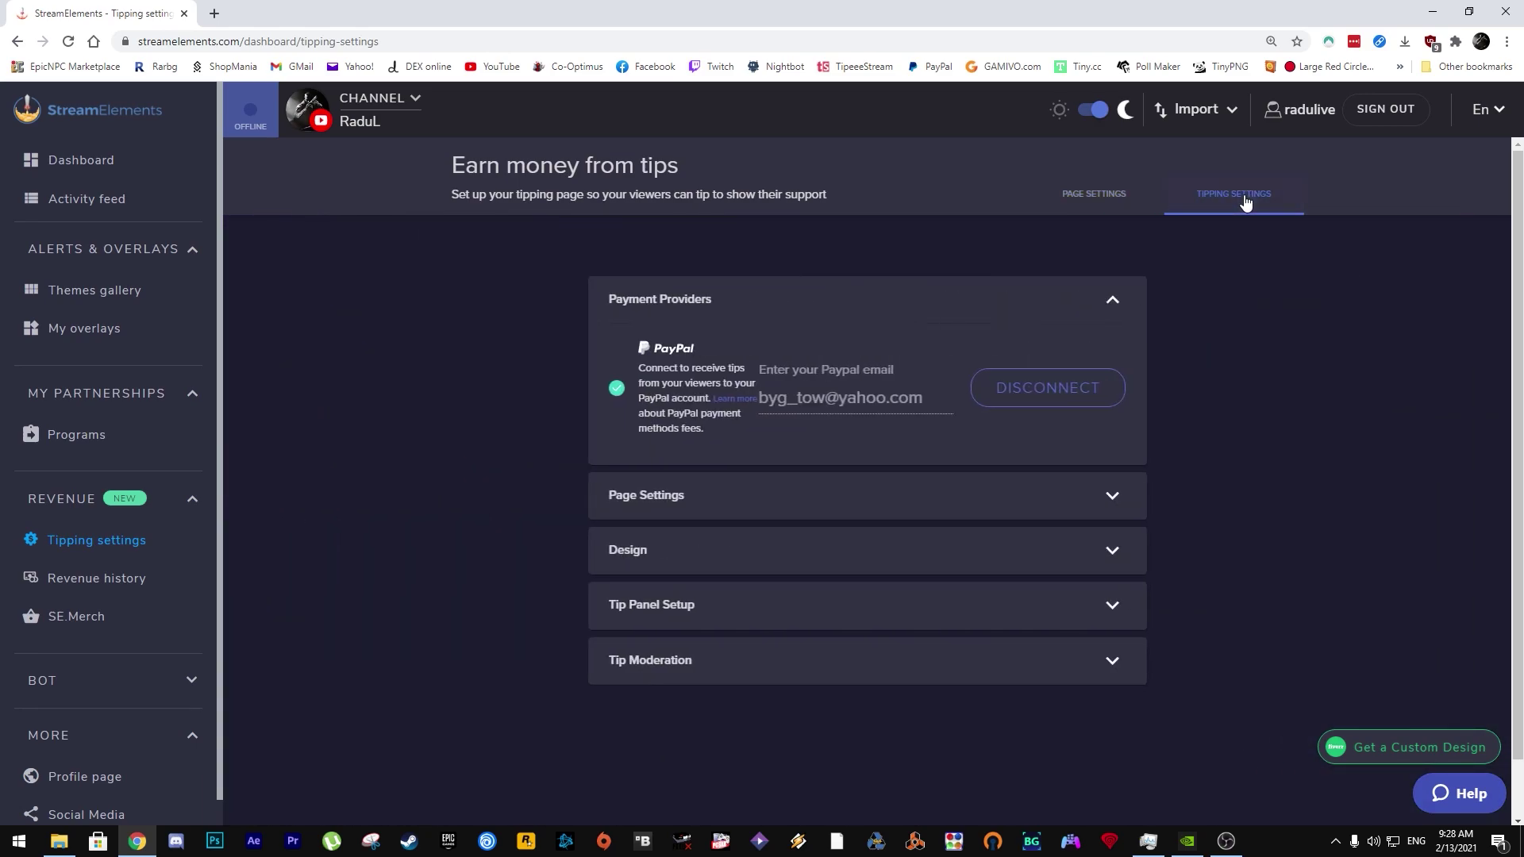
left_click(722, 612)
scroll(722, 613, "down", 2)
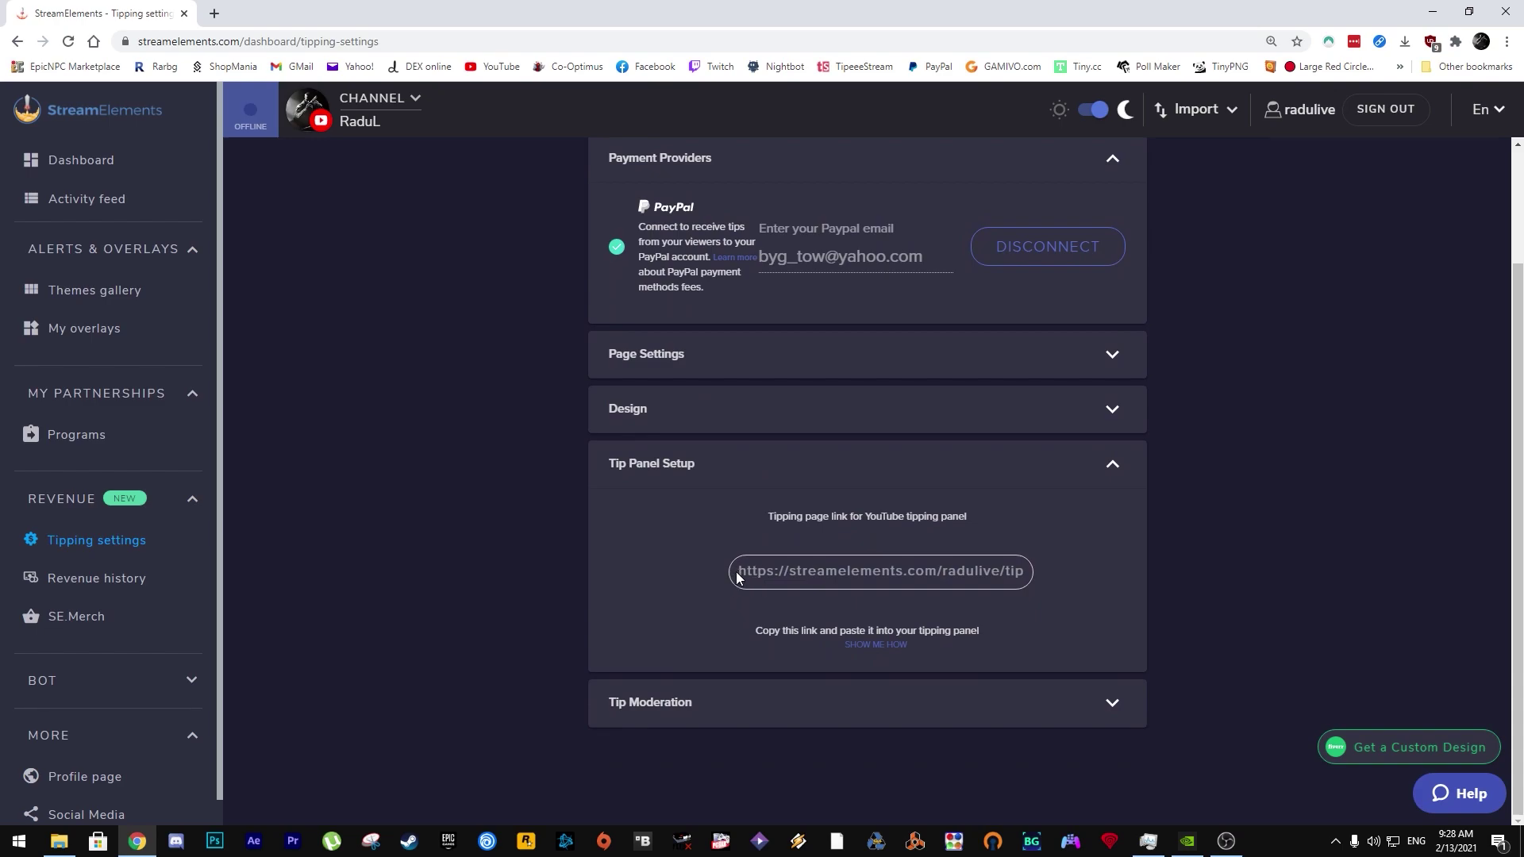
left_click(872, 571)
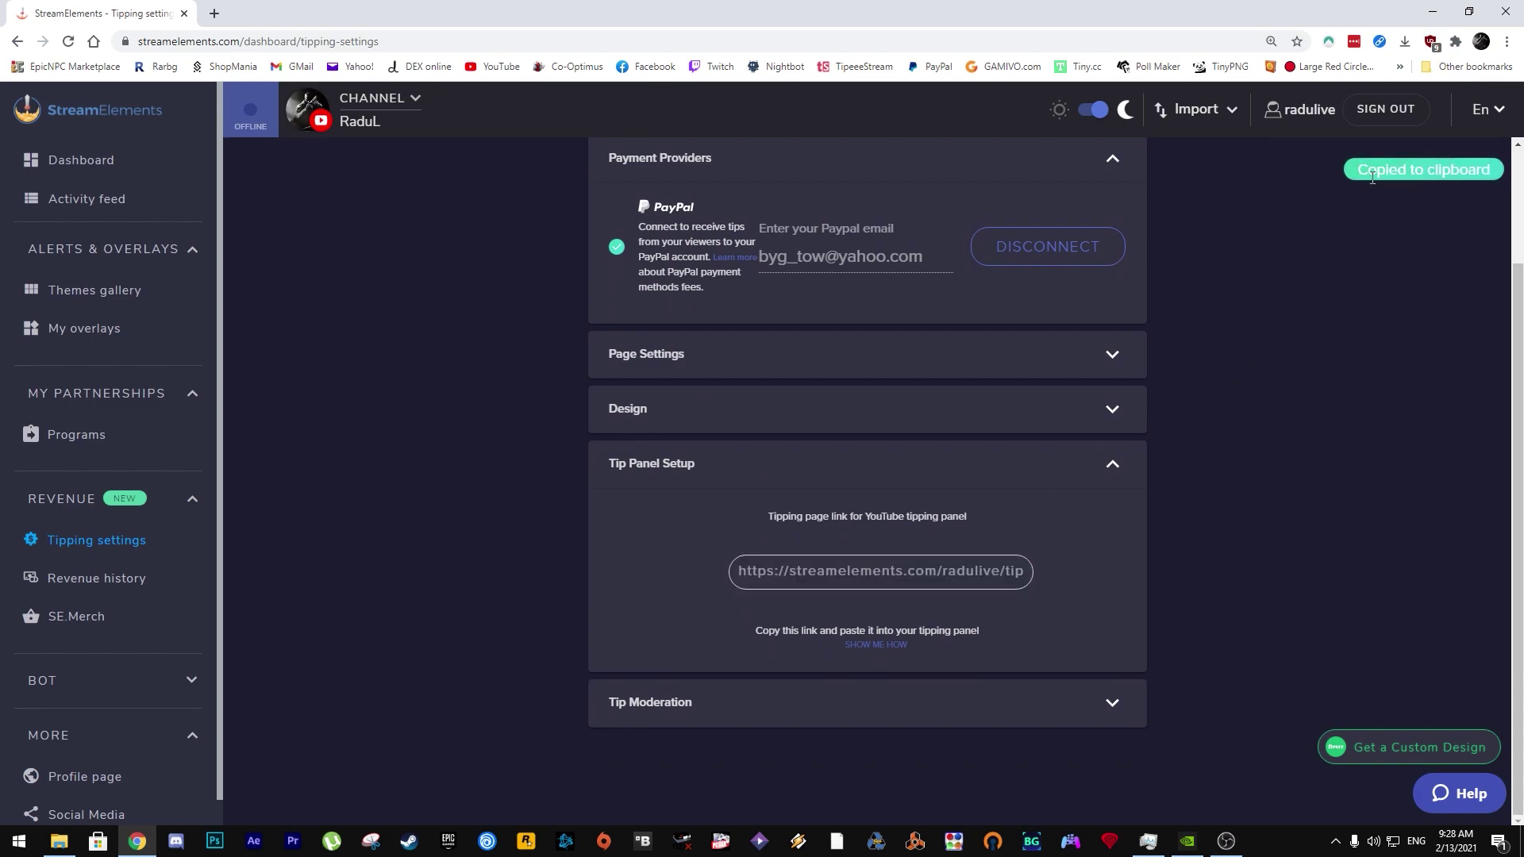